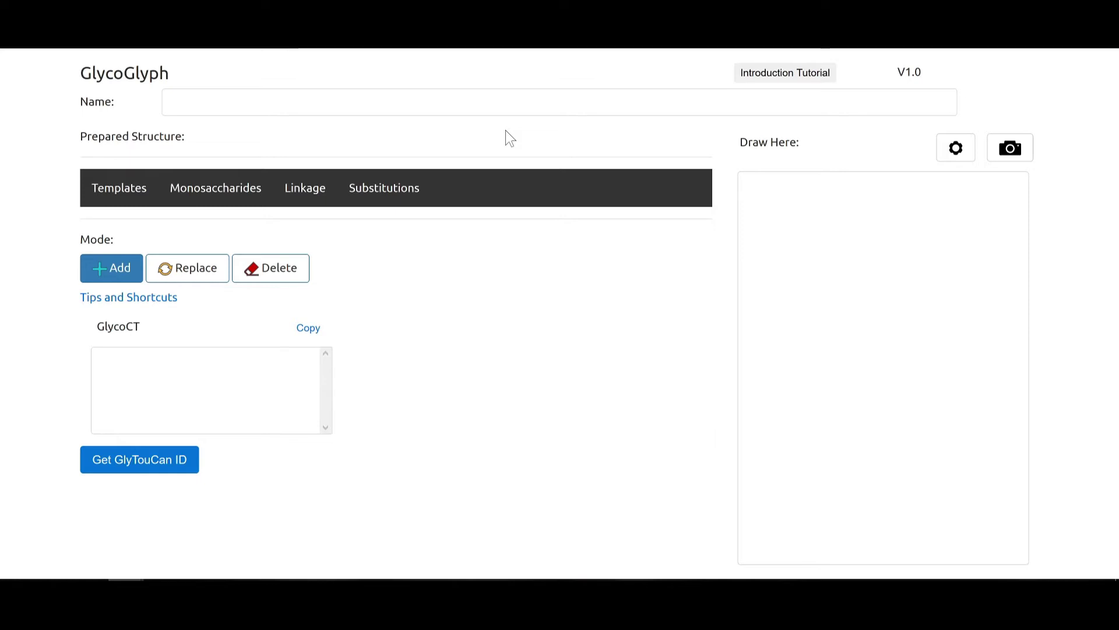
# Step: Focus the blank glycan name field and show the Templates > N-Glycans list
pyautogui.moveTo(133, 210)
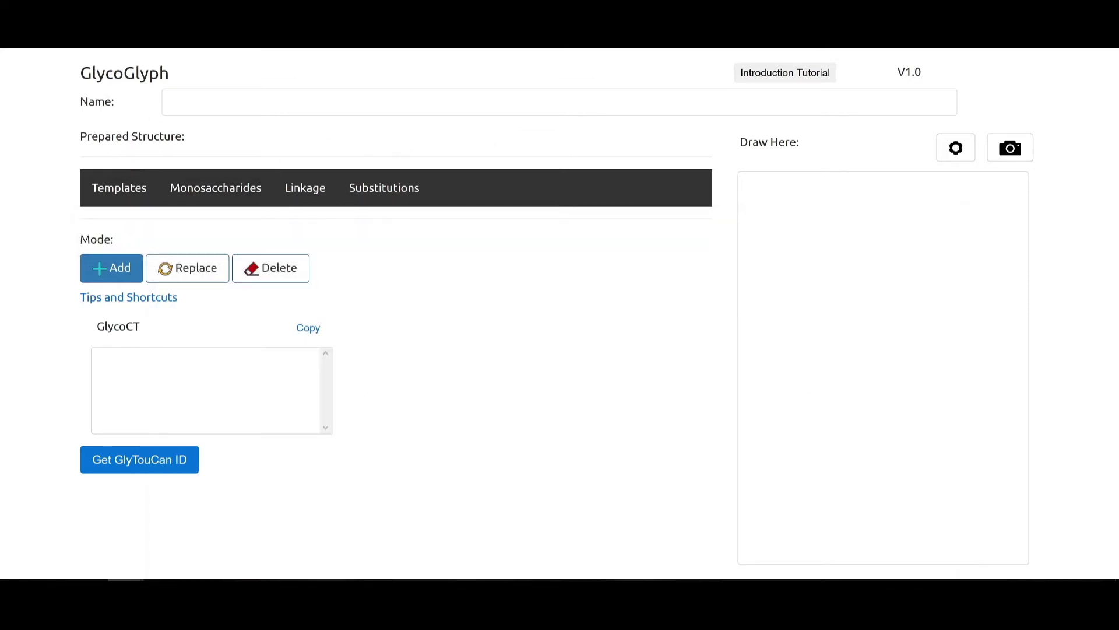
pyautogui.moveTo(79, 102); pyautogui.dragTo(134, 117)
pyautogui.click(175, 103)
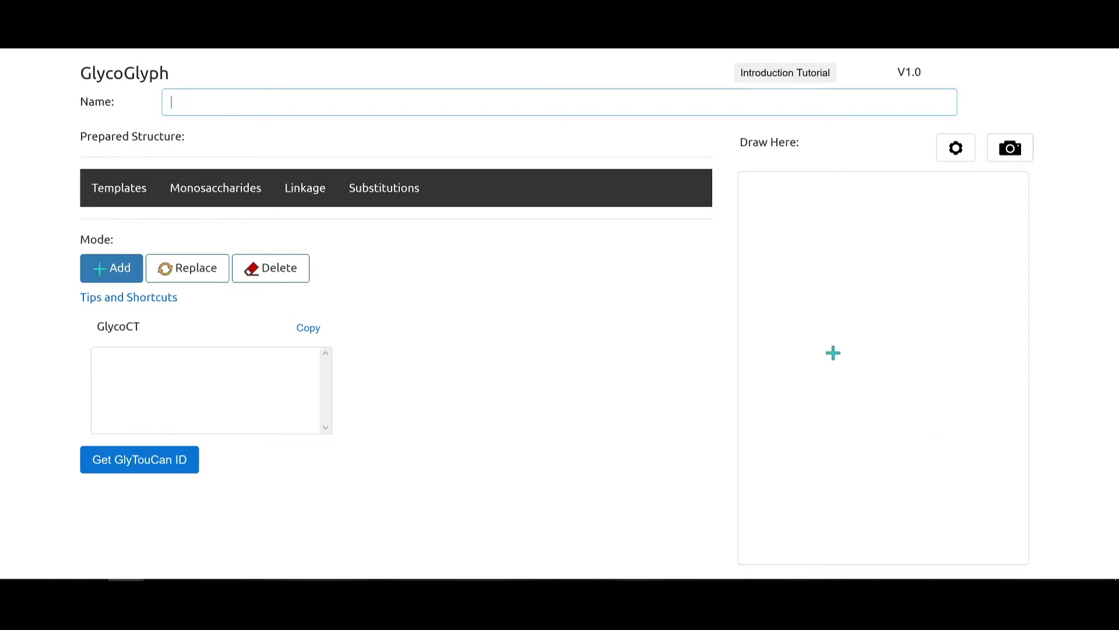
pyautogui.moveTo(205, 197)
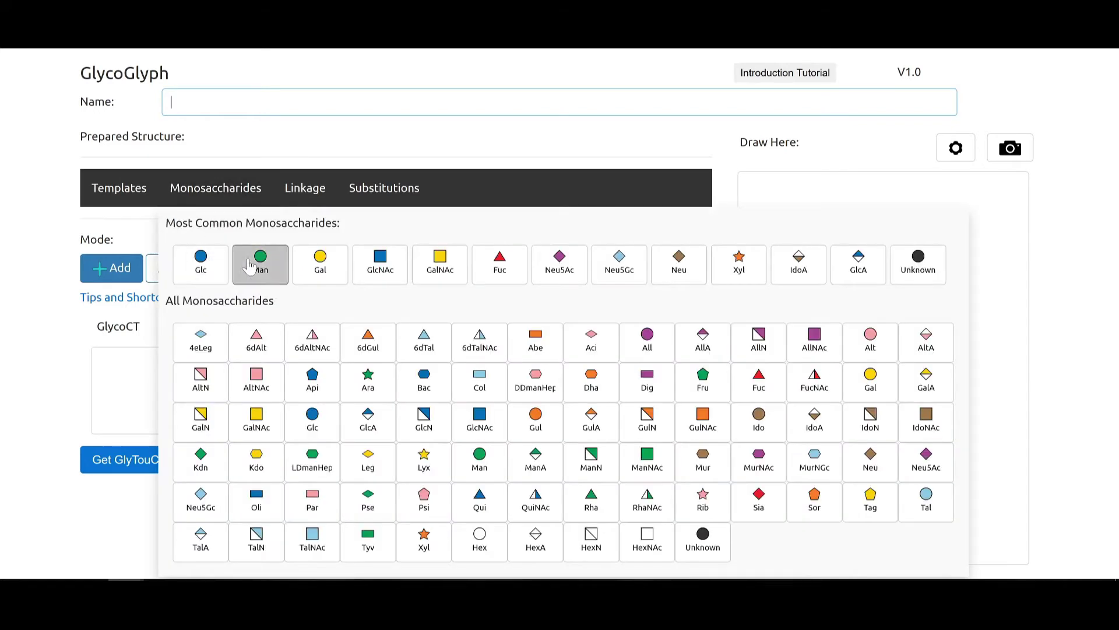
pyautogui.moveTo(119, 188)
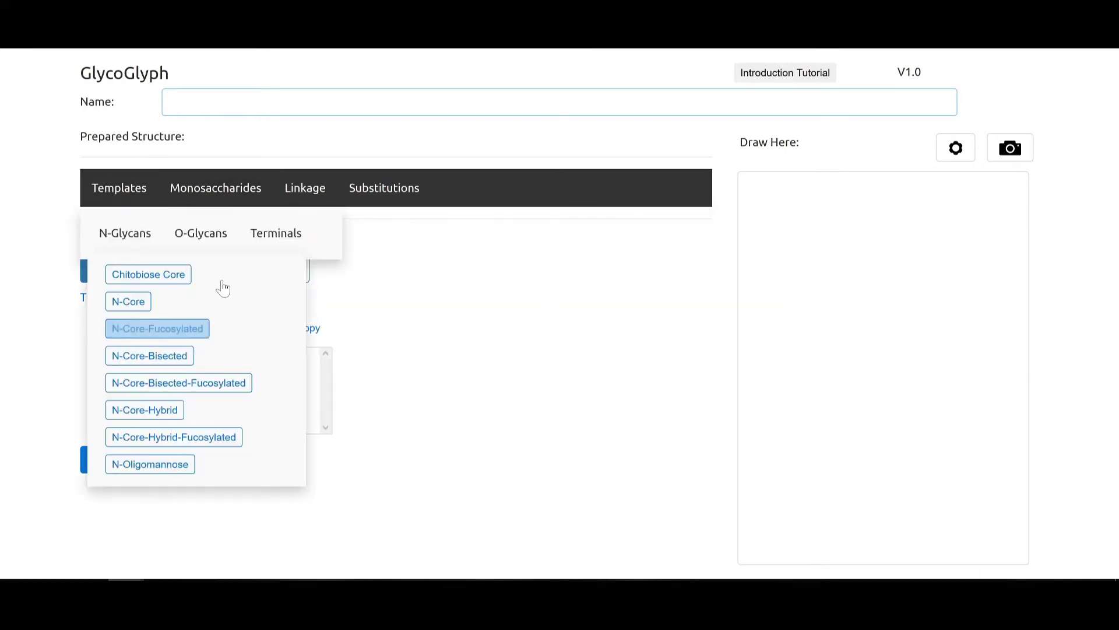
pyautogui.moveTo(394, 194)
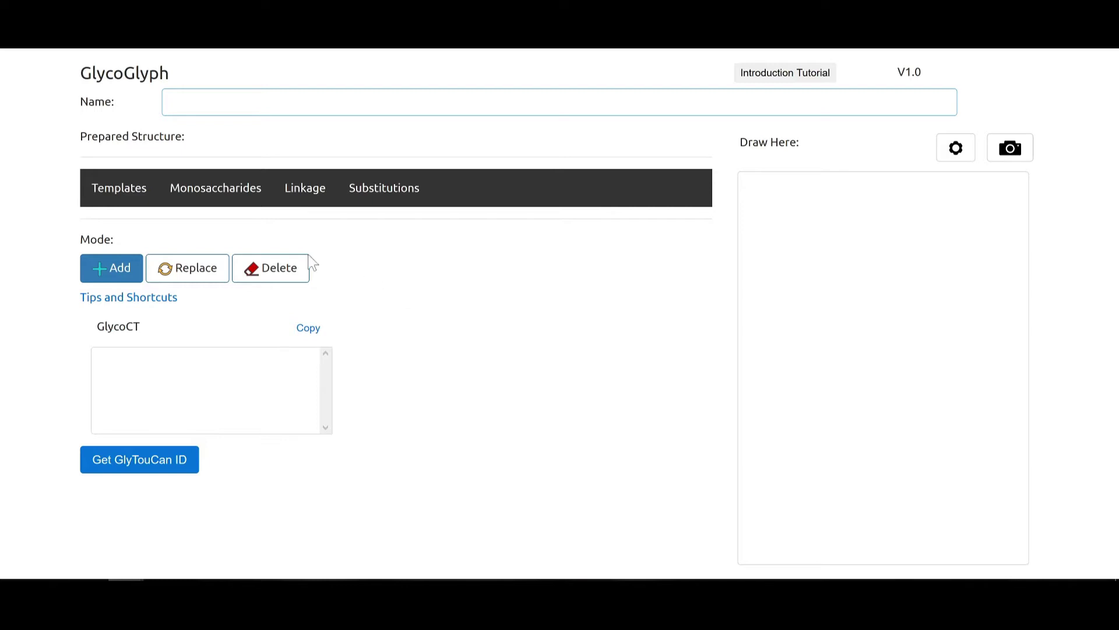
pyautogui.moveTo(138, 242)
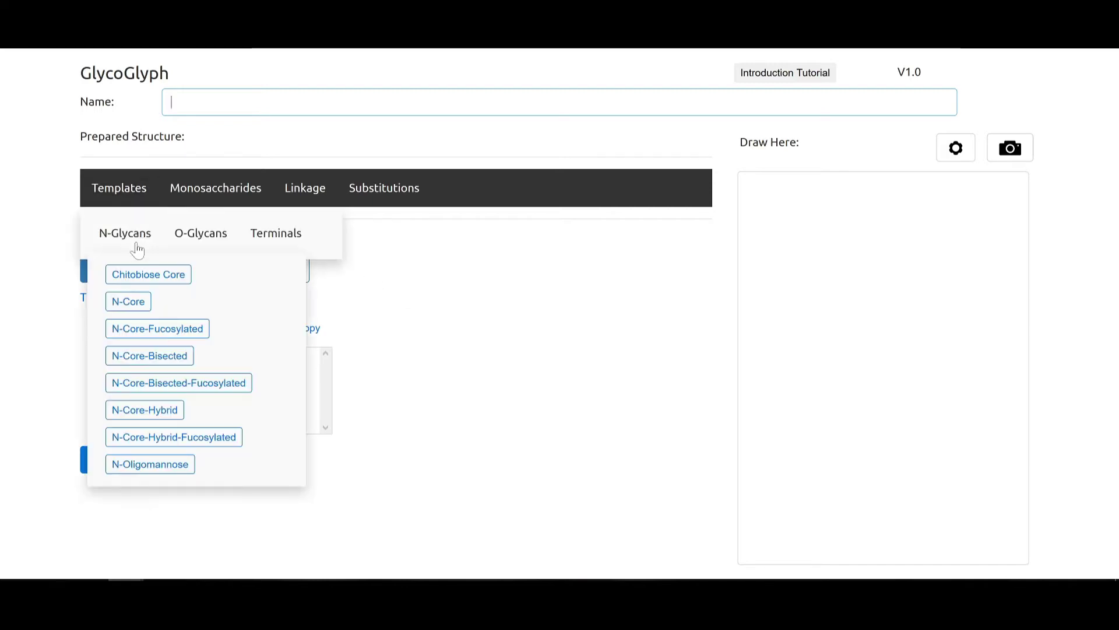
# Step: Load N-Core, add a β1-4 GlcNAc on the α1-6 mannose, and check the new GlcNAcb1-4 name text
pyautogui.click(146, 315)
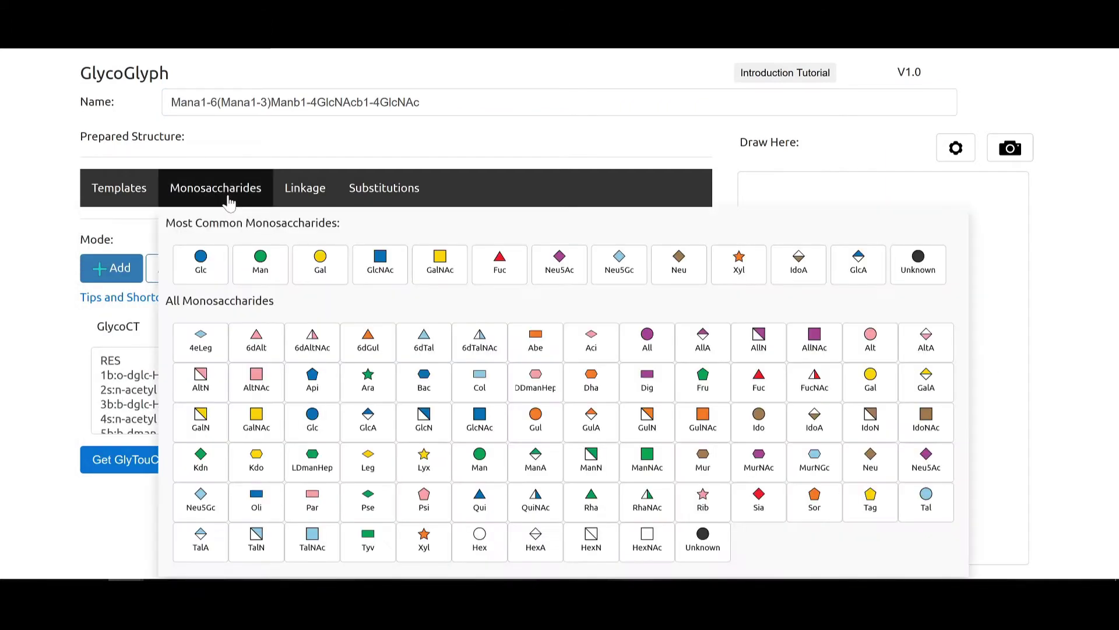
pyautogui.click(382, 268)
pyautogui.moveTo(309, 195)
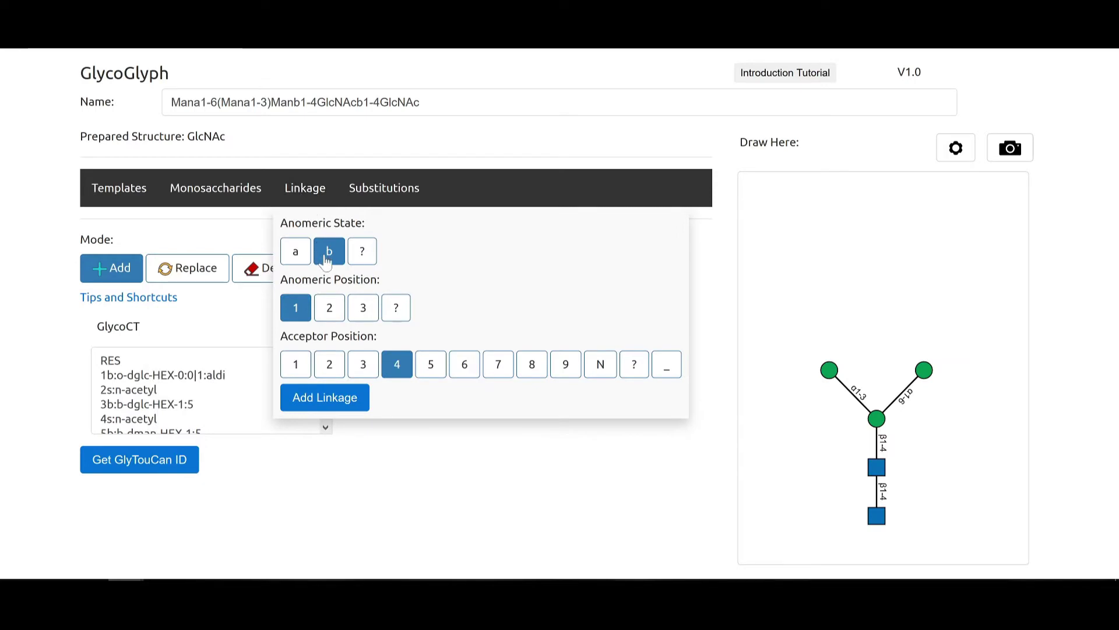
pyautogui.click(328, 403)
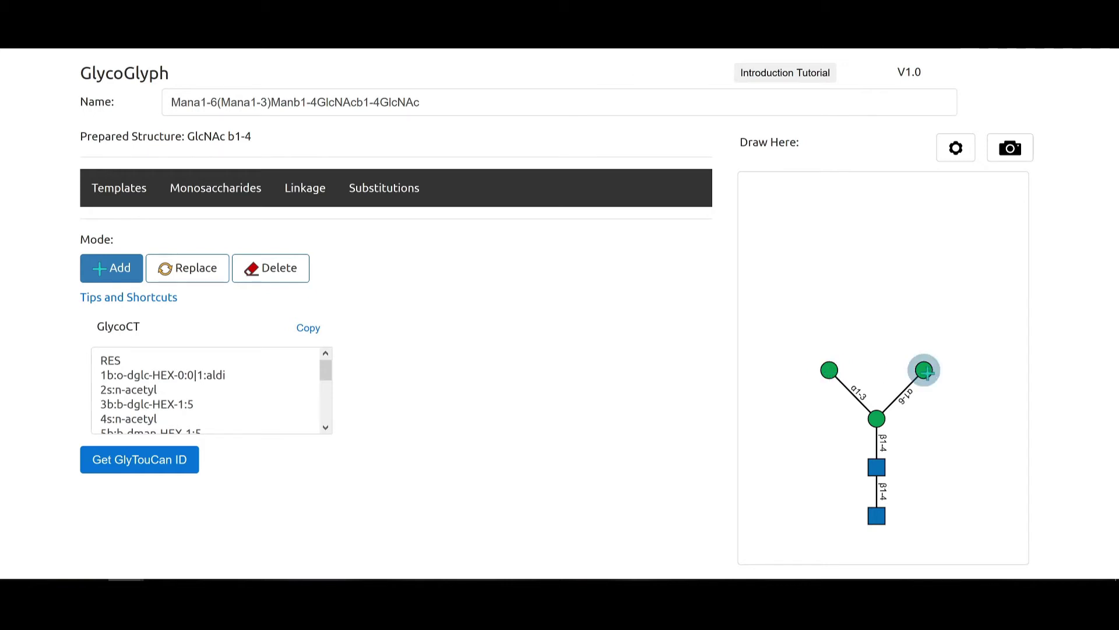
pyautogui.click(925, 372)
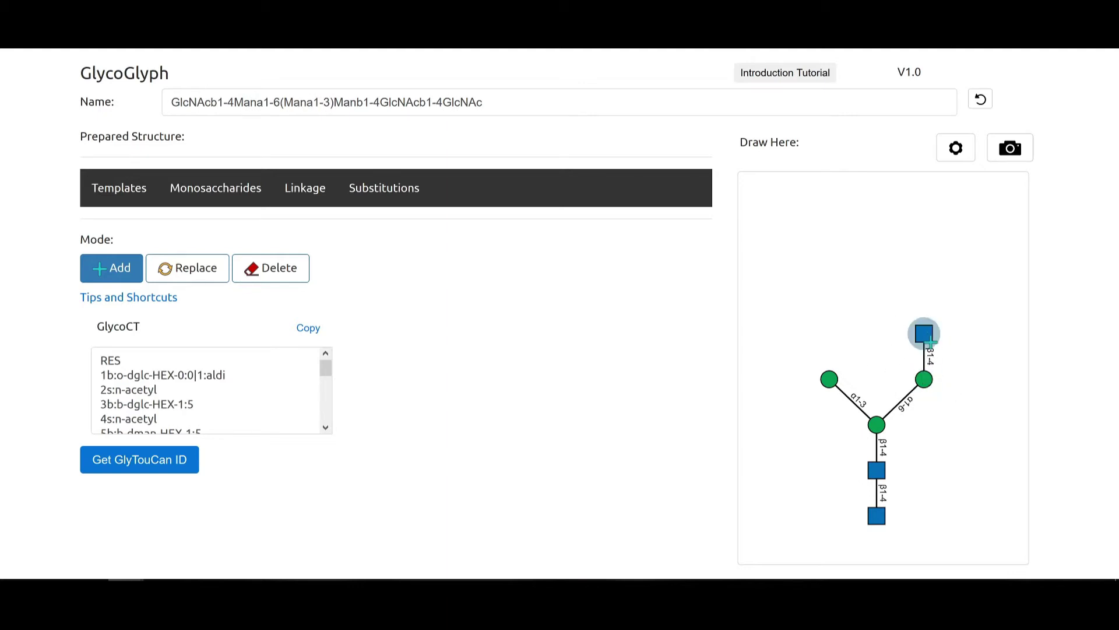
pyautogui.moveTo(234, 103); pyautogui.dragTo(171, 102)
pyautogui.click(171, 102)
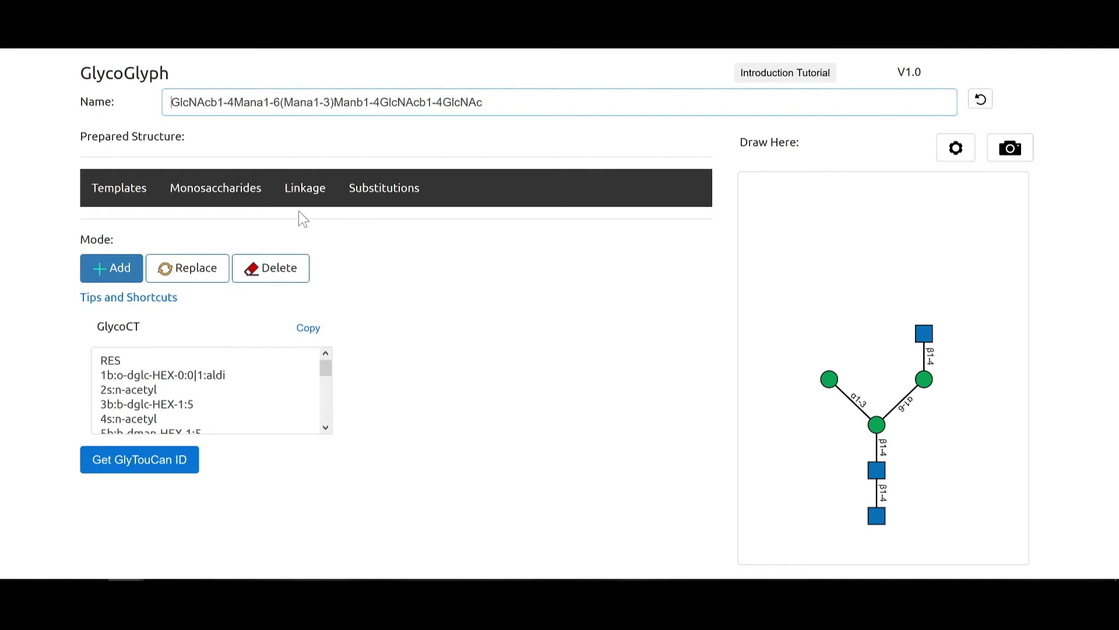
# Step: Cap the left α1-3 mannose with a second β1-4 GlcNAc
pyautogui.moveTo(217, 195)
pyautogui.click(388, 273)
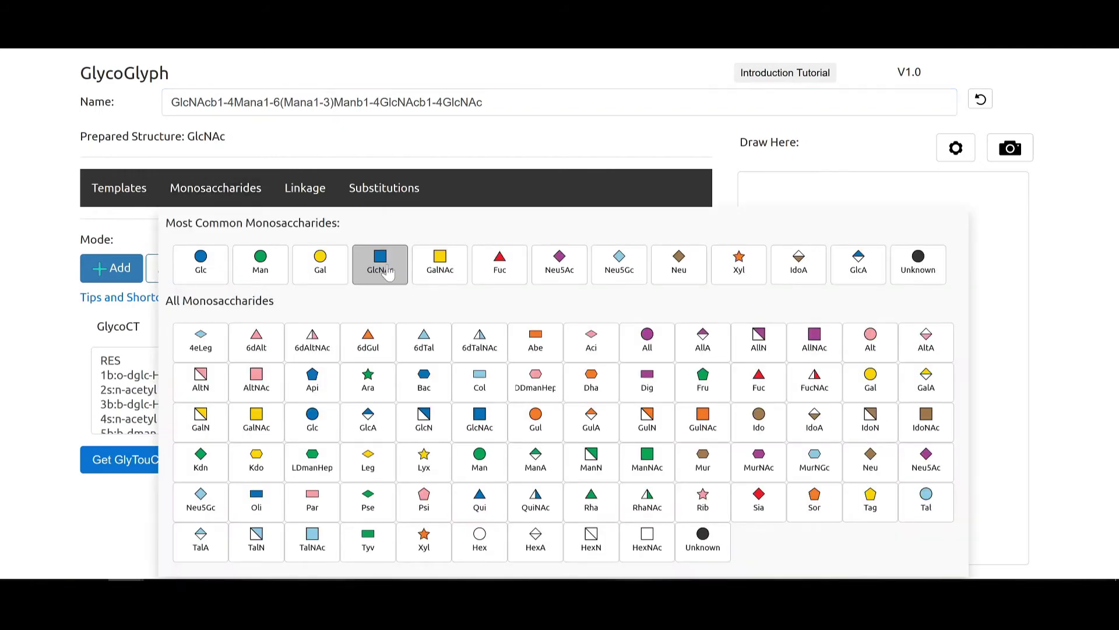
pyautogui.moveTo(297, 190)
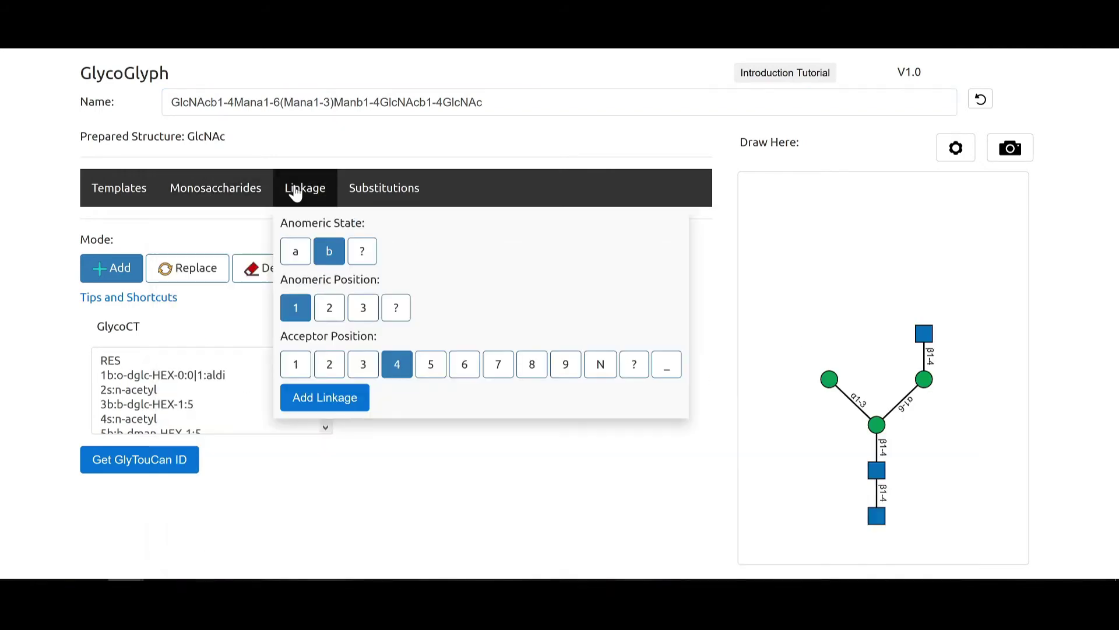
pyautogui.click(324, 399)
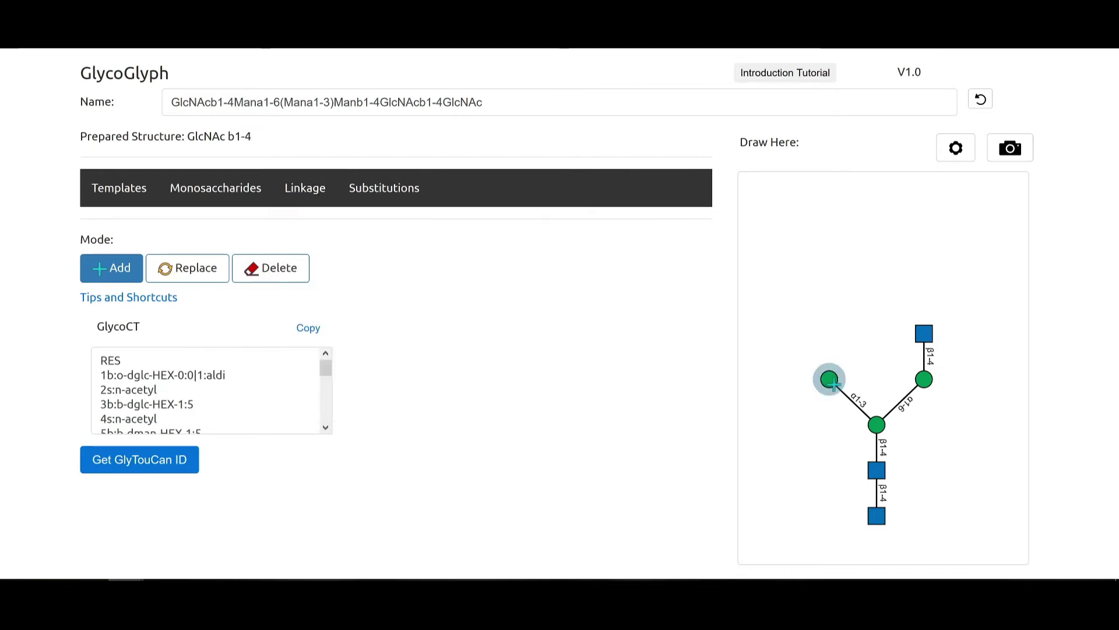
pyautogui.click(828, 379)
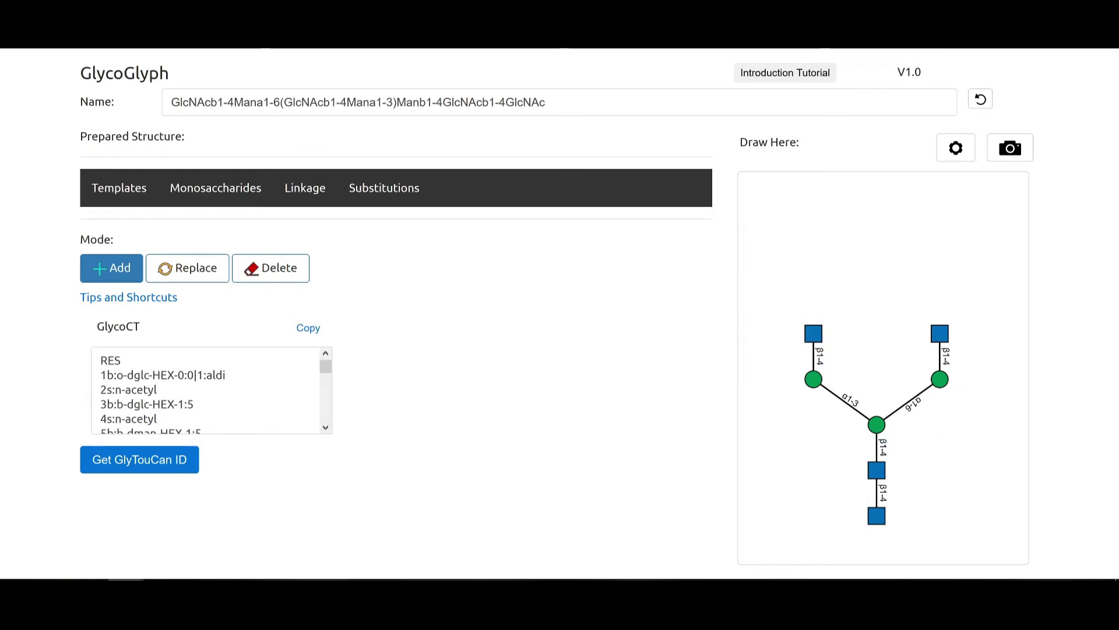
# Step: Undo the α1-3 arm GlcNAc and replace the top GlcNAc with Gal
pyautogui.click(981, 100)
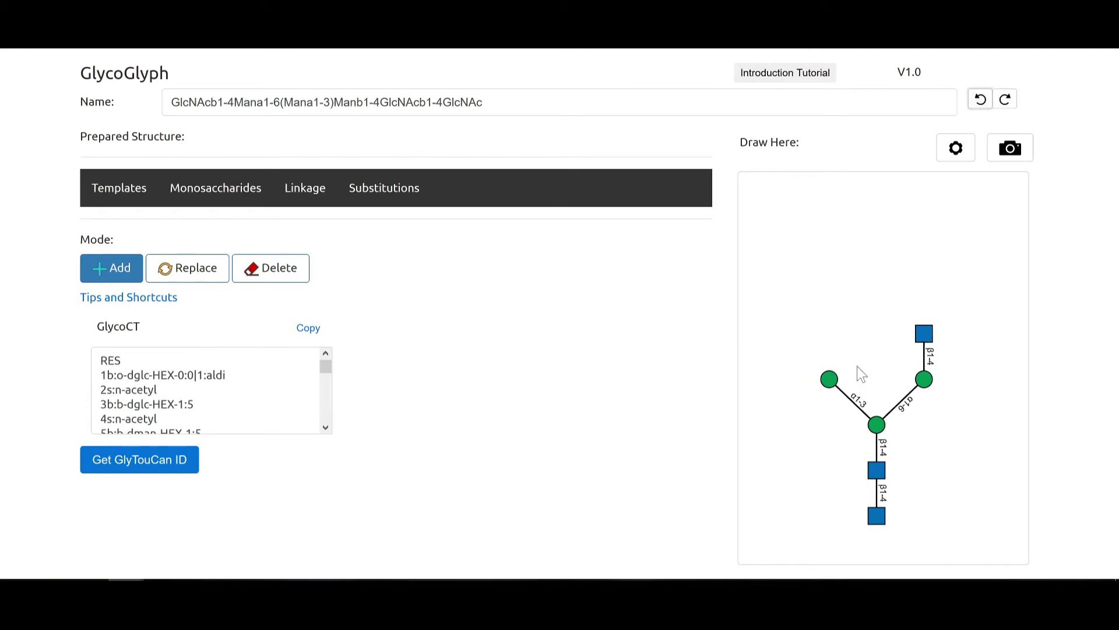
pyautogui.click(180, 281)
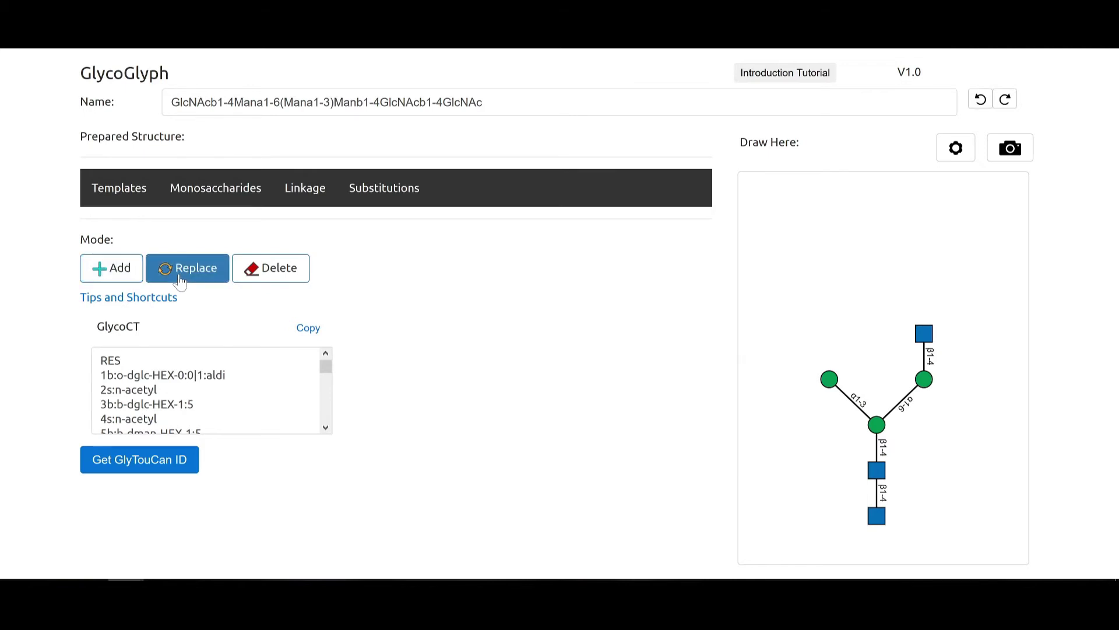
pyautogui.moveTo(217, 195)
pyautogui.click(329, 265)
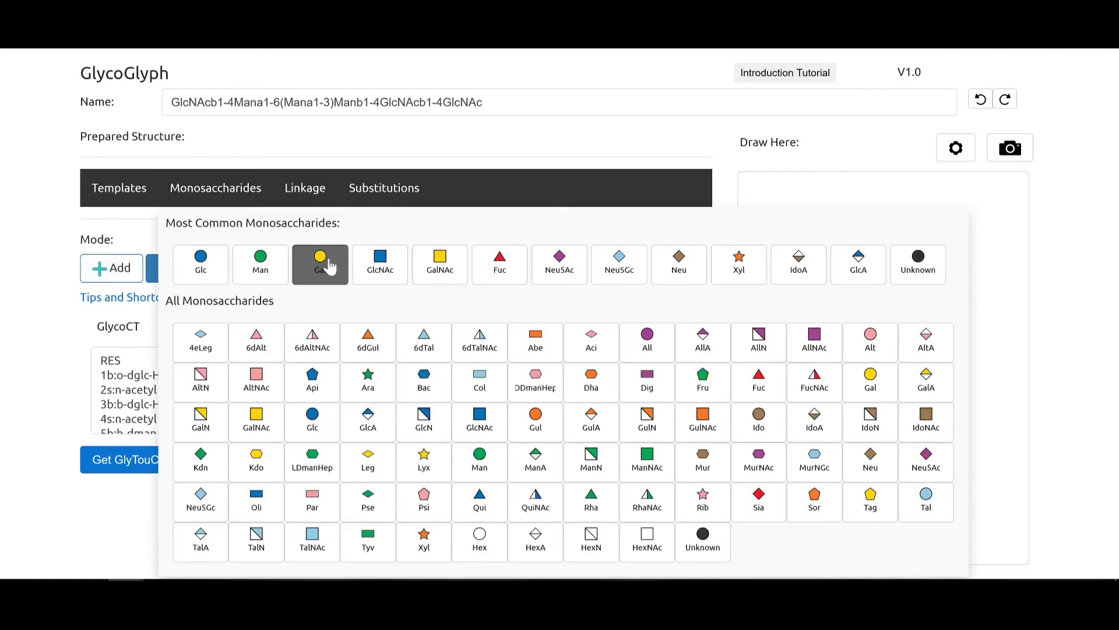
pyautogui.moveTo(323, 211)
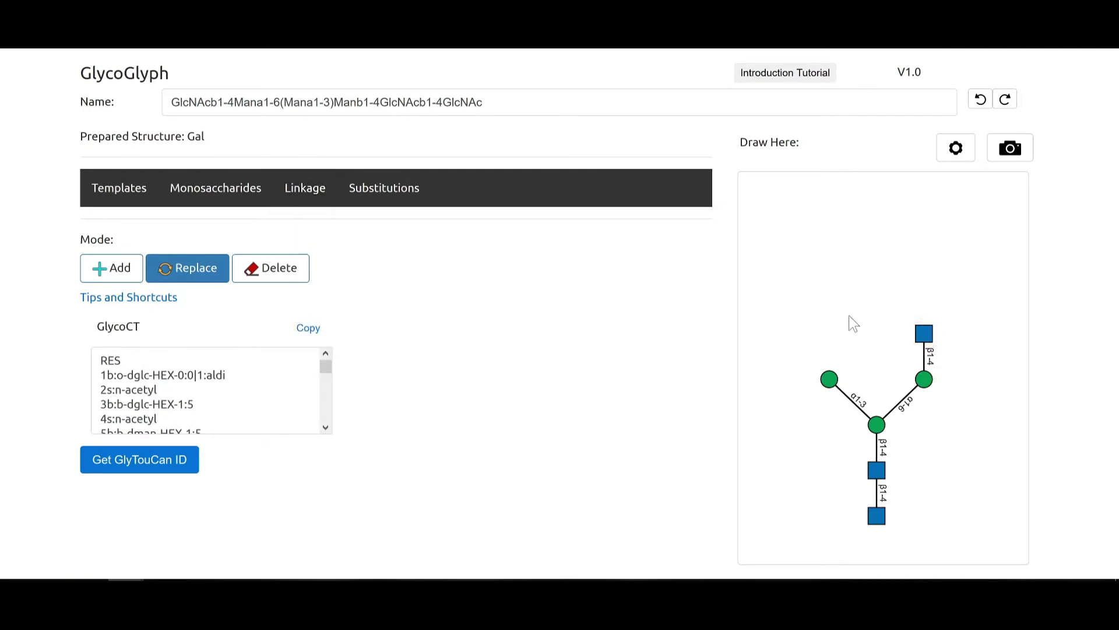
pyautogui.click(928, 335)
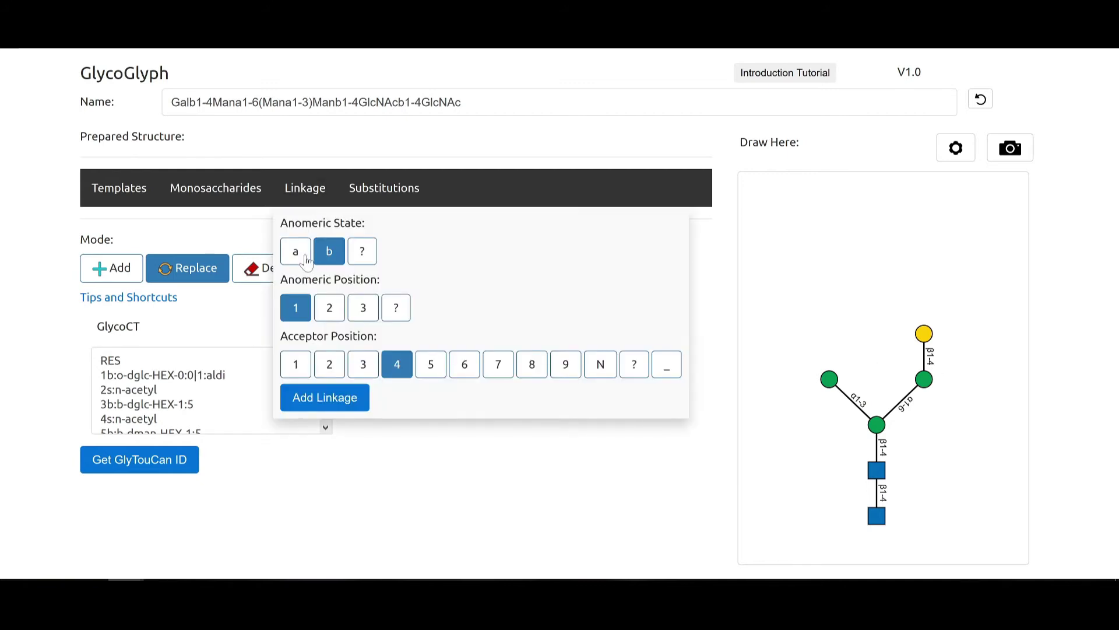
# Step: Change the Gal's link to the α1-6 mannose to α1-3
pyautogui.click(295, 251)
pyautogui.click(363, 364)
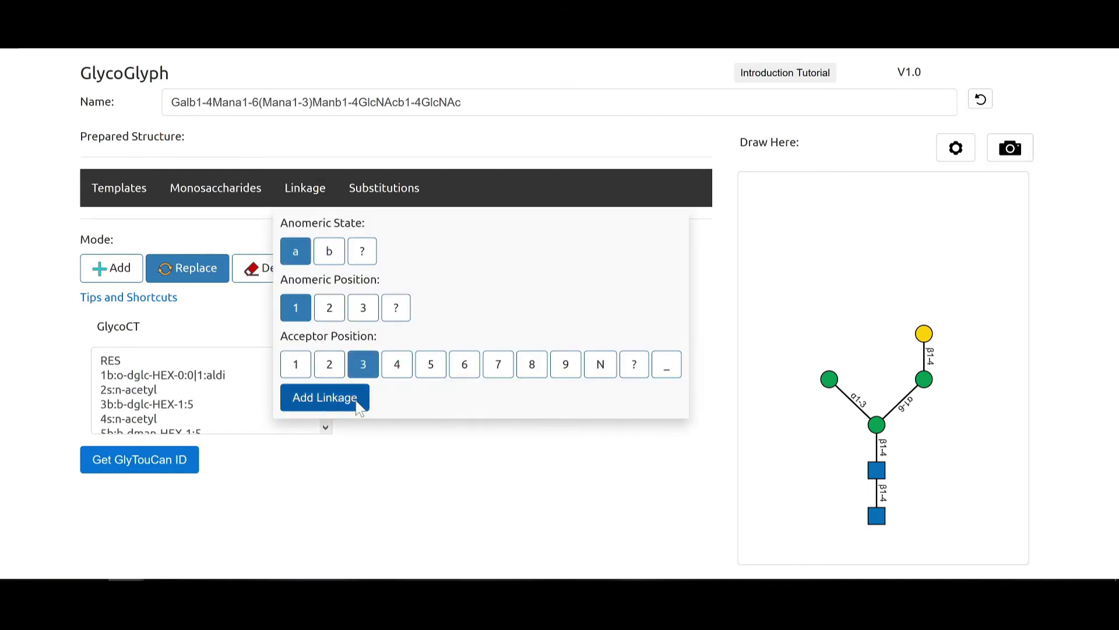
pyautogui.click(325, 398)
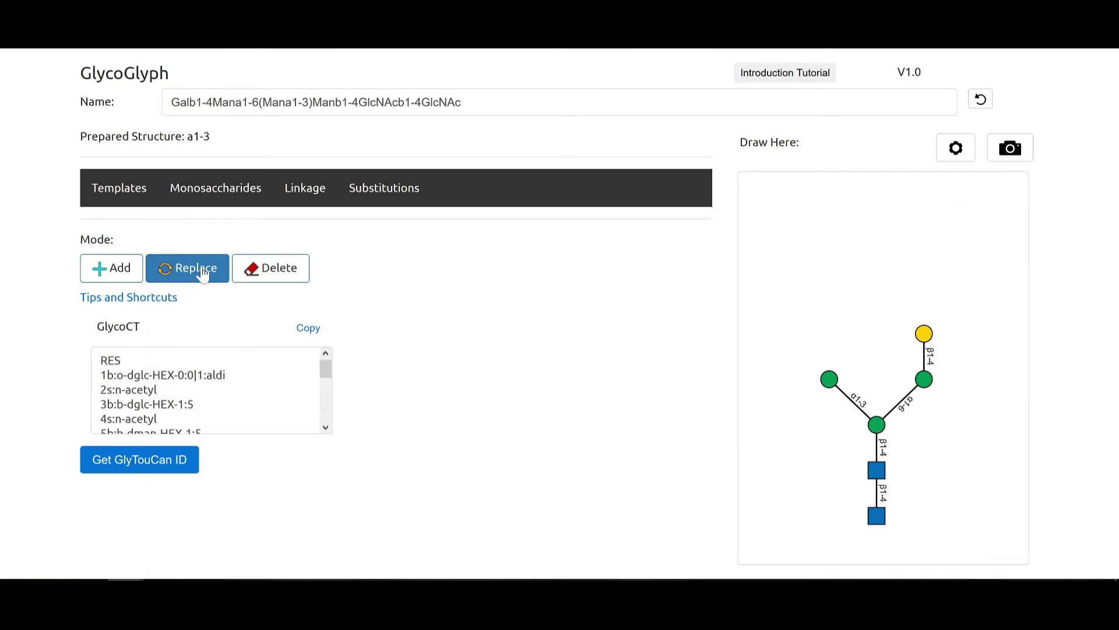
pyautogui.click(924, 339)
# Step: Delete the Gal, then the core β-mannose with its branches, leaving GlcNAcb1-4GlcNAc
pyautogui.click(287, 280)
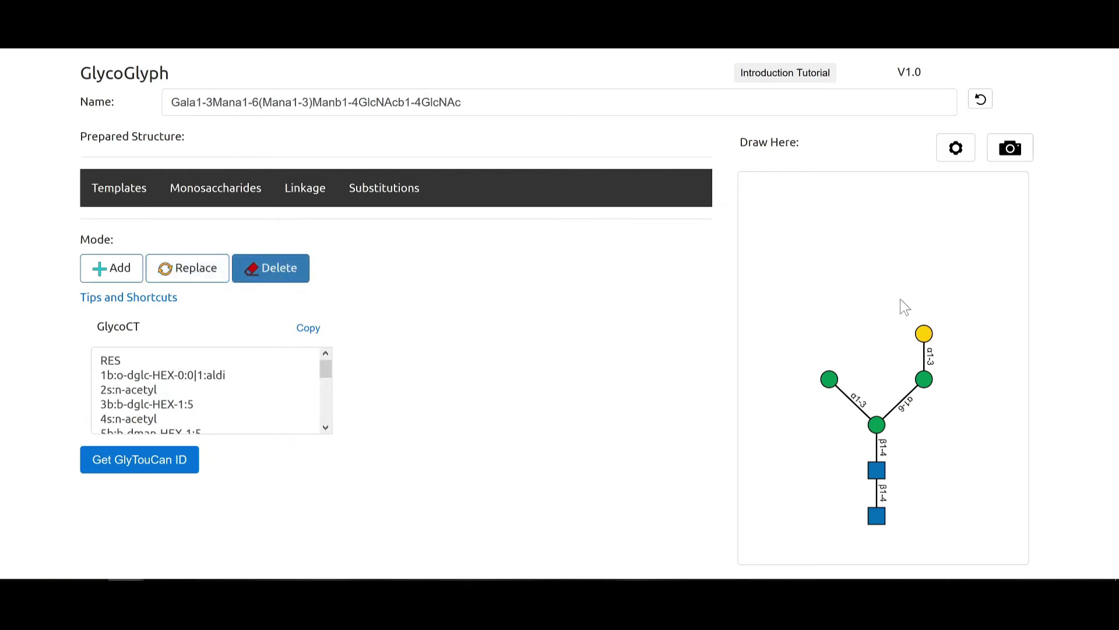
pyautogui.click(926, 334)
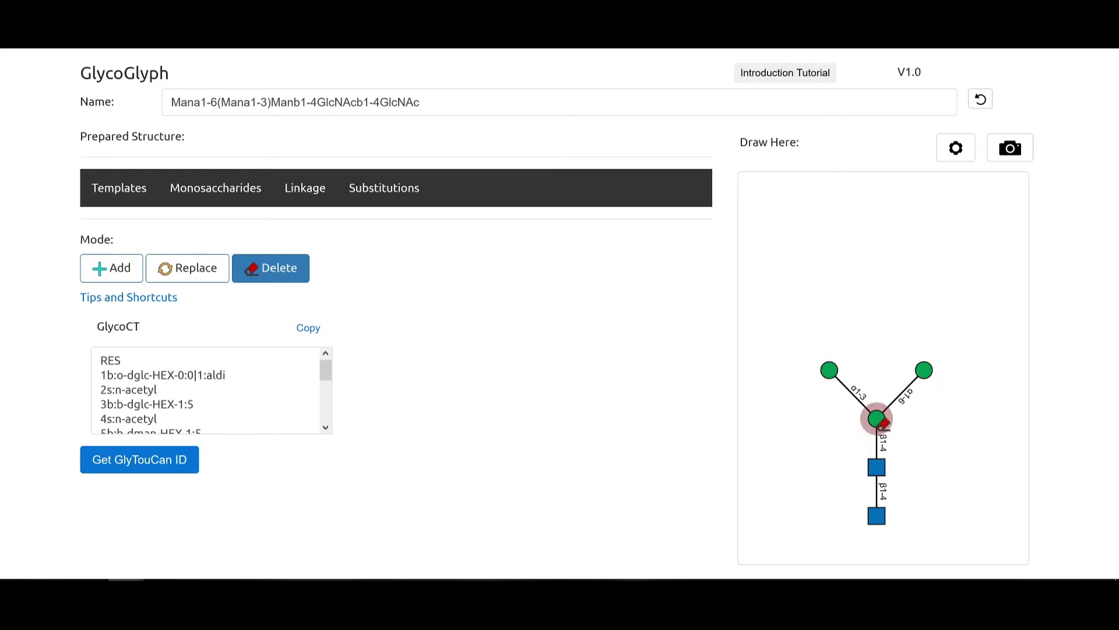
pyautogui.click(877, 419)
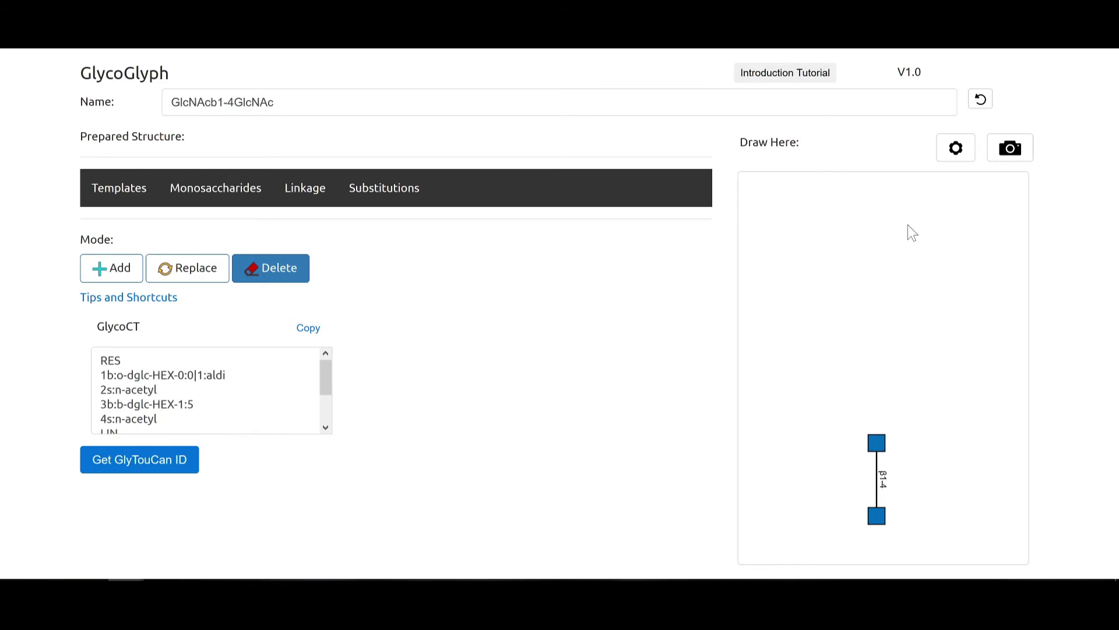
# Step: Set symbol size 30, disable Rotate Along Link, use abbreviated linkage text at size 16, and redraw
pyautogui.click(956, 149)
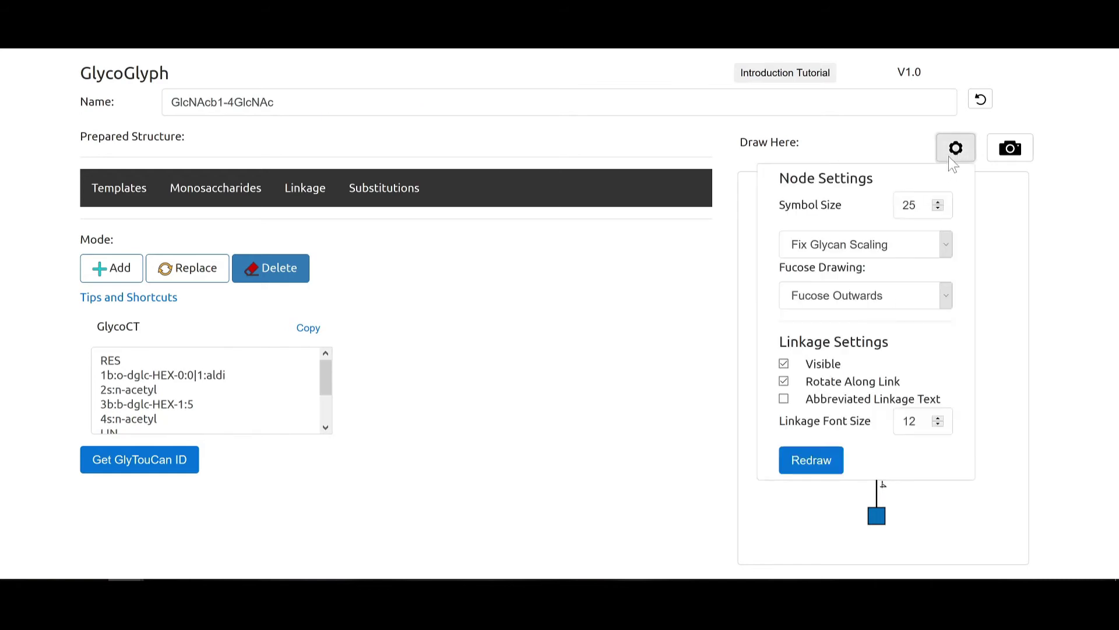
pyautogui.click(914, 205)
pyautogui.hotkey('ctrl', 'a')
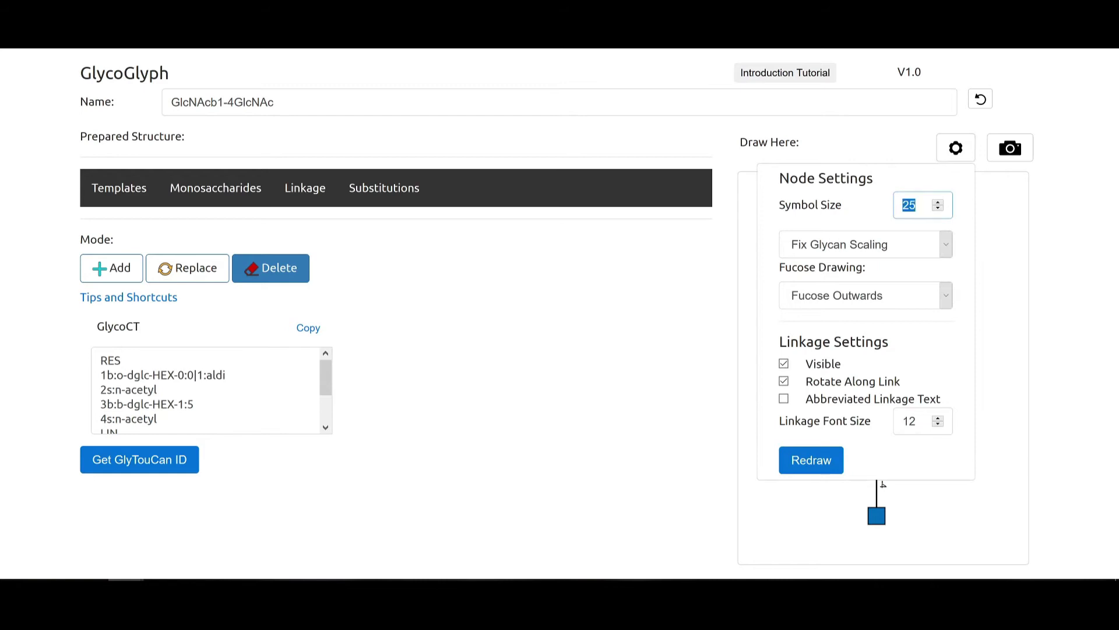
pyautogui.write('30')
pyautogui.click(785, 383)
pyautogui.click(784, 399)
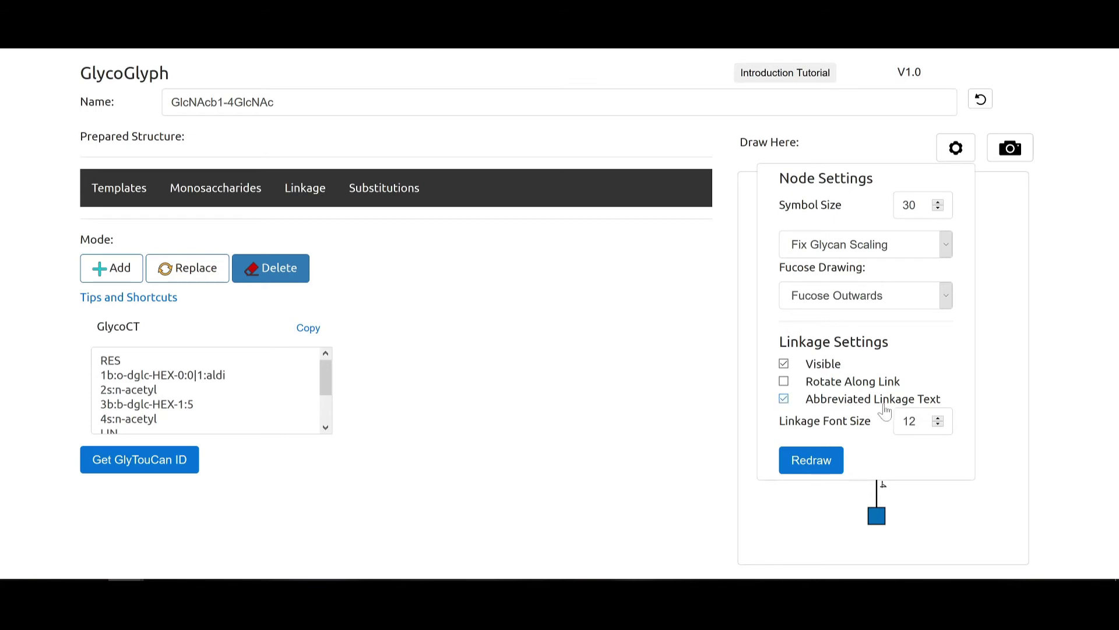
pyautogui.moveTo(916, 421); pyautogui.dragTo(908, 421)
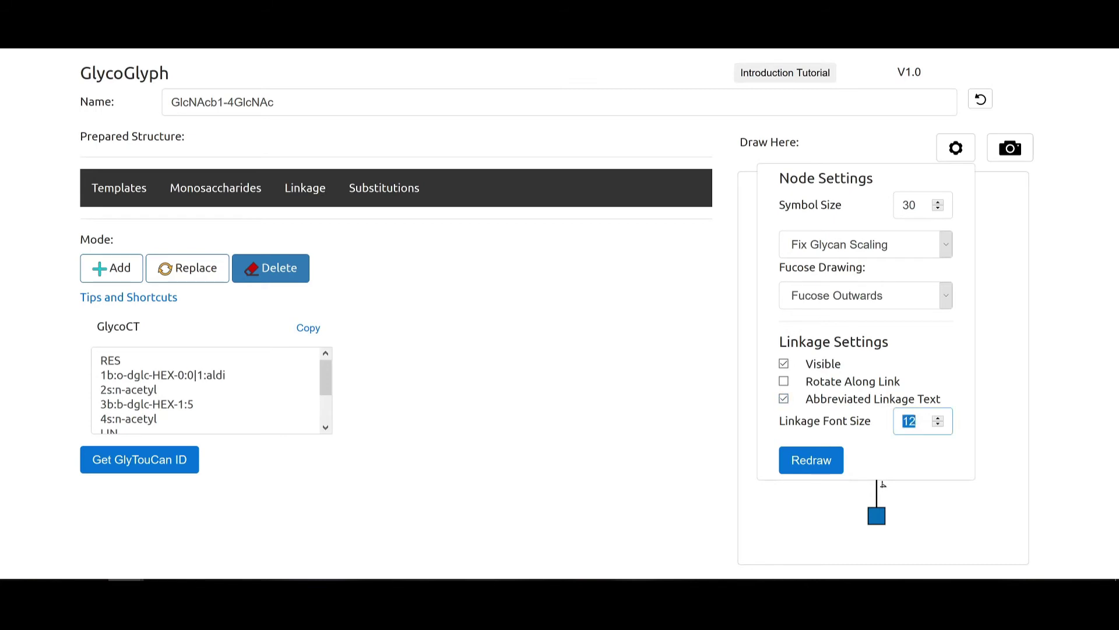
pyautogui.write('1')
pyautogui.click(811, 460)
pyautogui.click(759, 486)
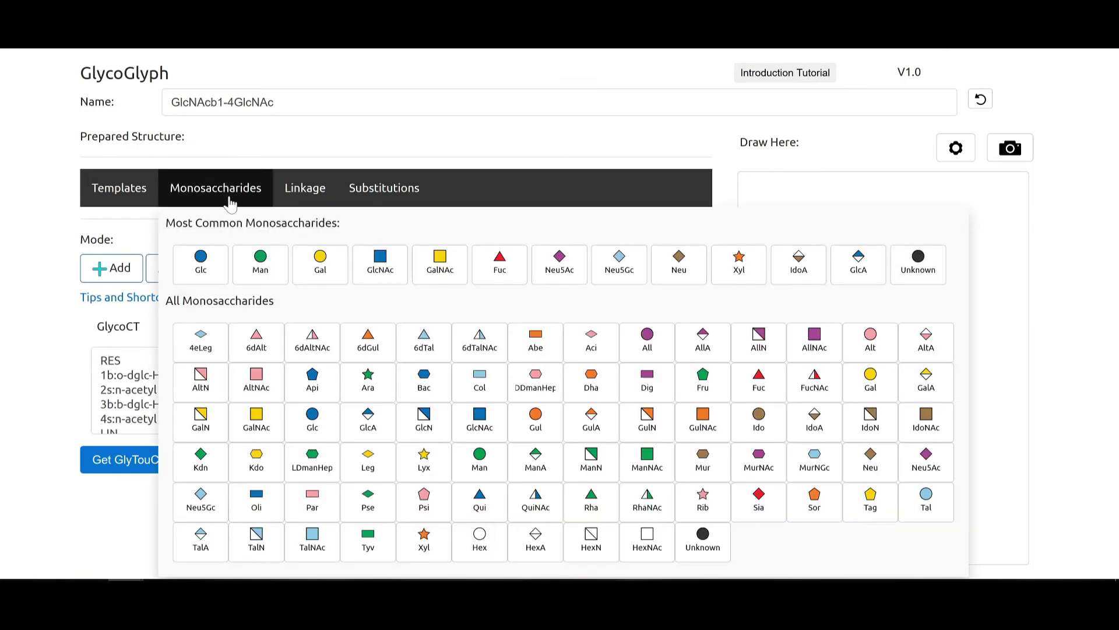
# Step: Load the N-Core template over the chitobiose, confirming the name and structure replacement
pyautogui.moveTo(141, 202)
pyautogui.moveTo(124, 233)
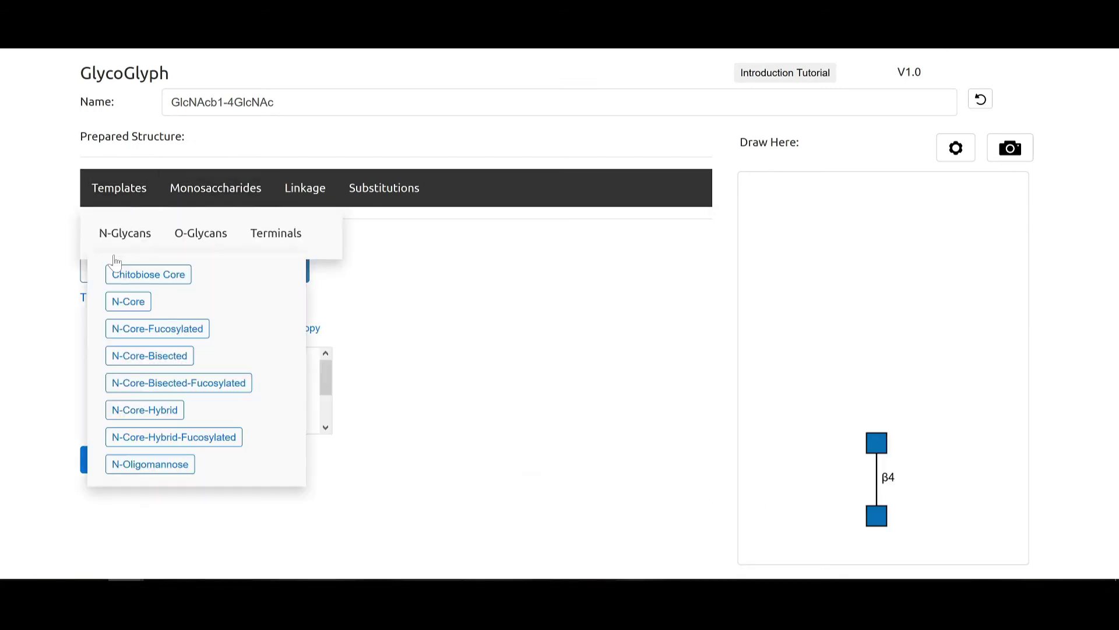
pyautogui.click(131, 301)
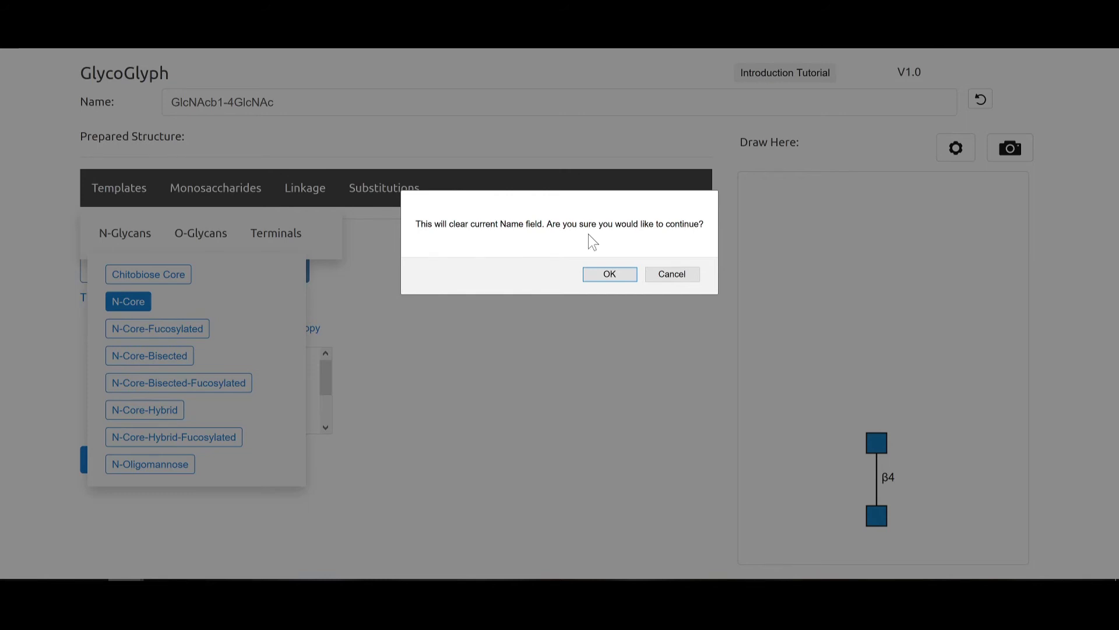
pyautogui.click(615, 277)
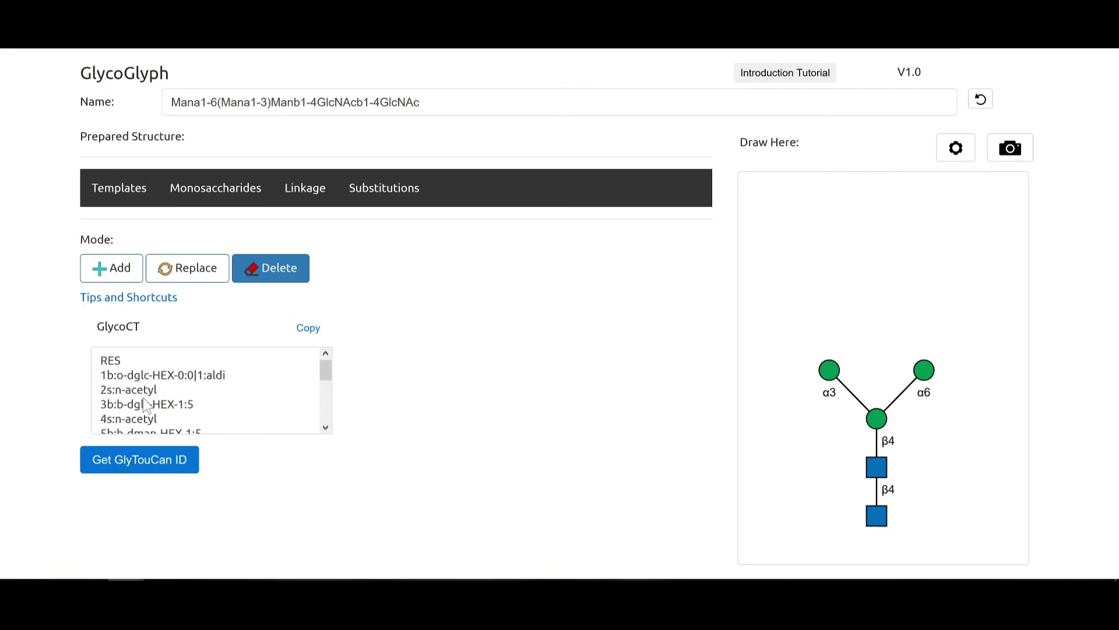
pyautogui.moveTo(326, 371)
pyautogui.mouseDown()
pyautogui.moveTo(330, 412)
pyautogui.moveTo(326, 359)
pyautogui.mouseUp()
pyautogui.moveTo(101, 359); pyautogui.dragTo(218, 469)
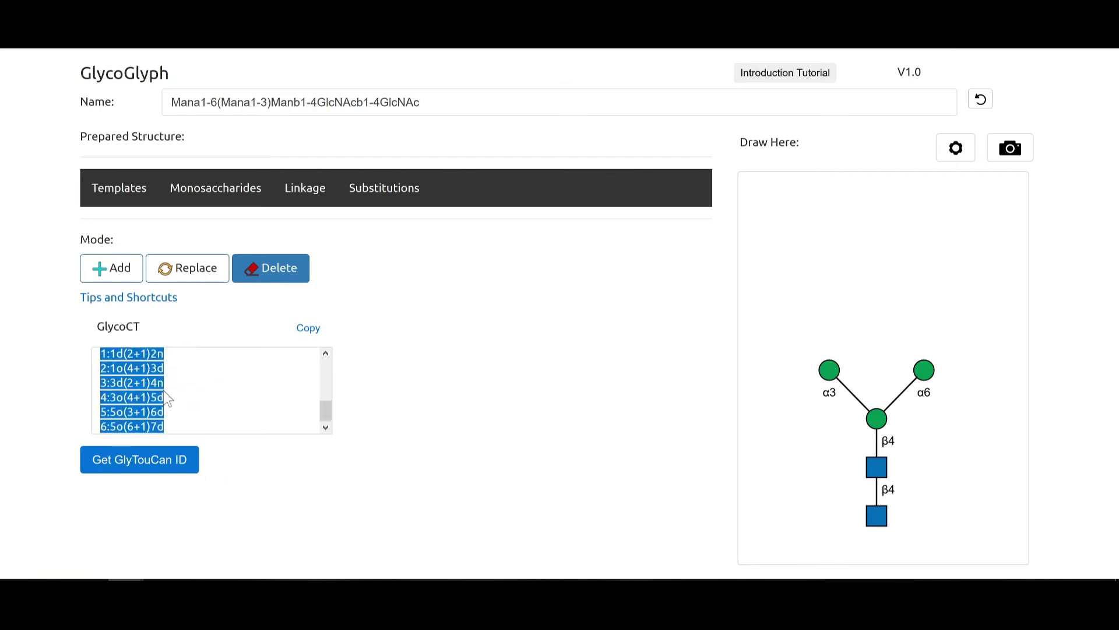
pyautogui.click(195, 403)
pyautogui.scroll(5, 210, 411)
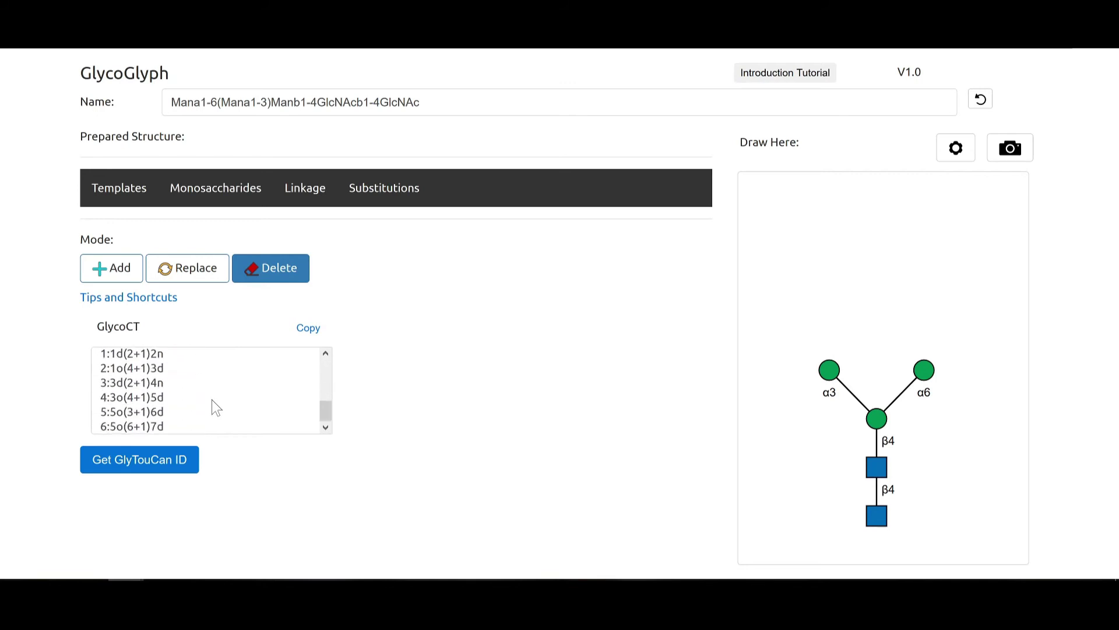
pyautogui.scroll(-5, 211, 403)
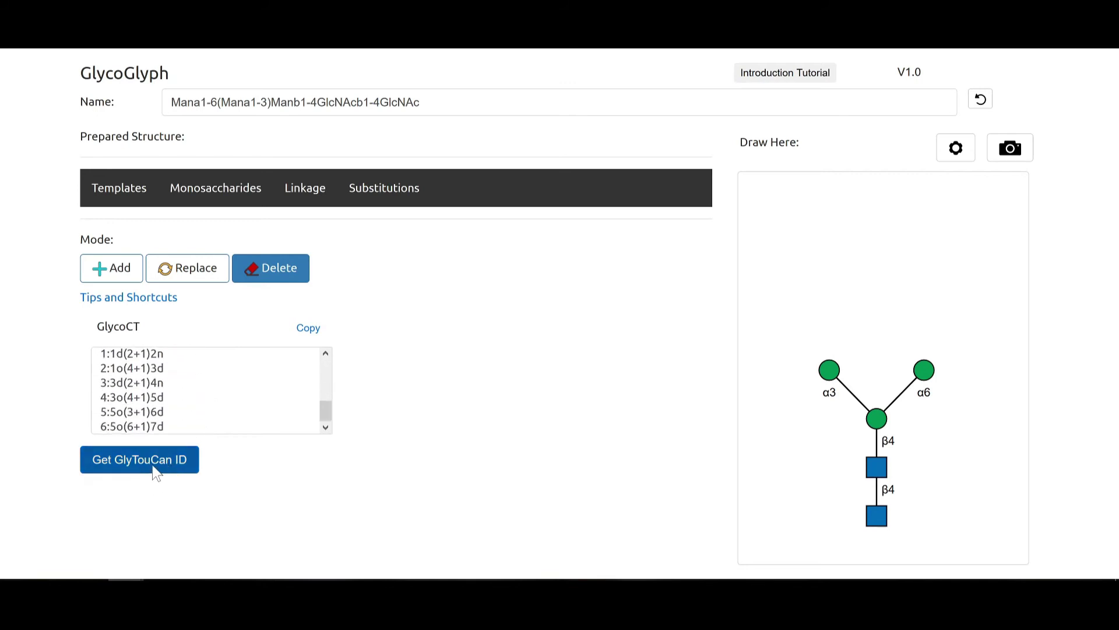
# Step: Retrieve GlyTouCan IDs: α G43547MI, β G22768VO, unknown G20624LQ, open G62167DK
pyautogui.click(156, 472)
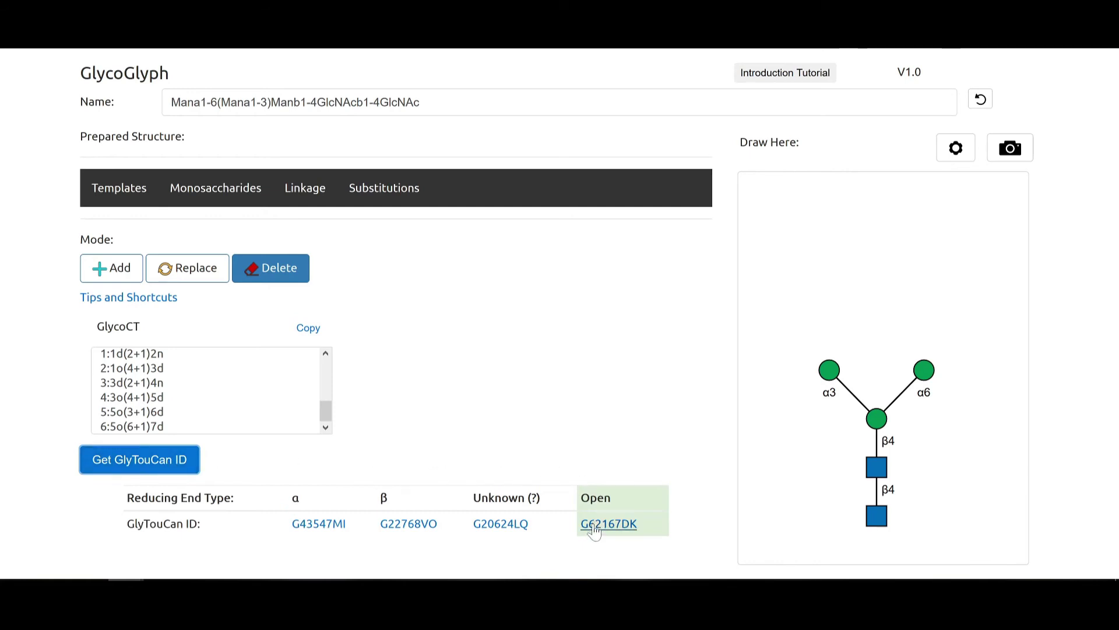
pyautogui.doubleClick(306, 501)
pyautogui.doubleClick(412, 505)
pyautogui.moveTo(488, 497); pyautogui.dragTo(558, 490)
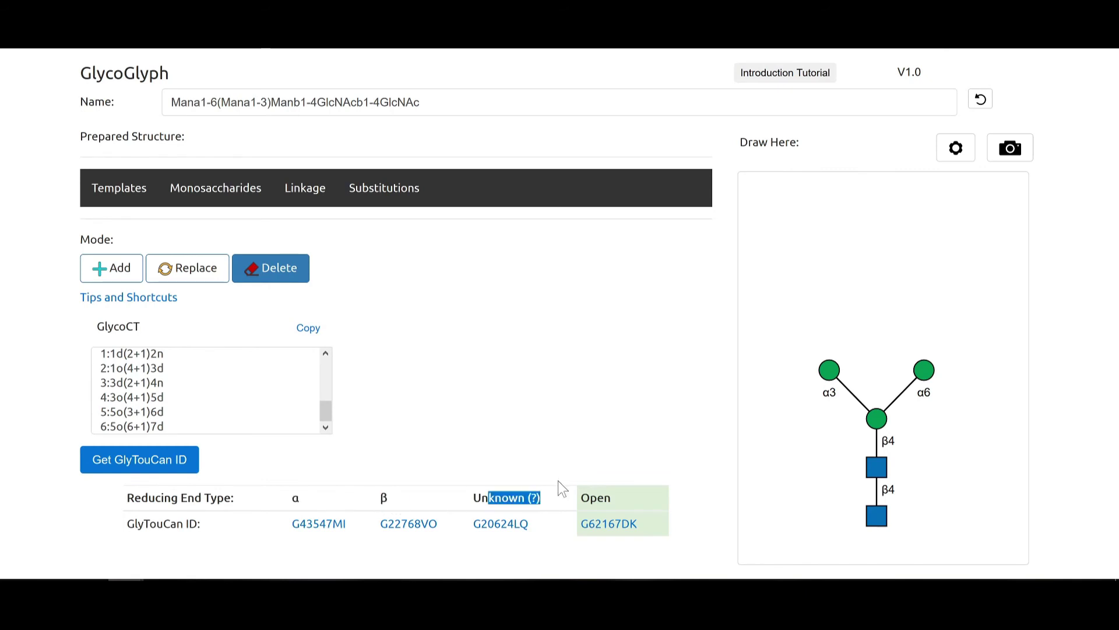
pyautogui.click(604, 498)
pyautogui.click(420, 103)
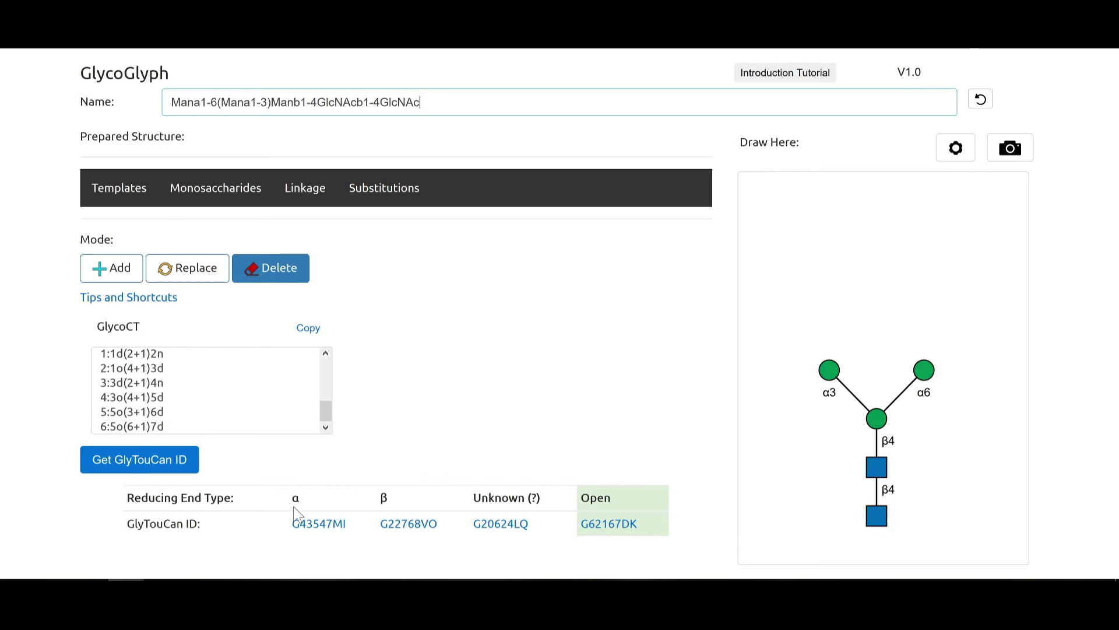
pyautogui.click(331, 479)
pyautogui.click(420, 103)
pyautogui.doubleClick(614, 497)
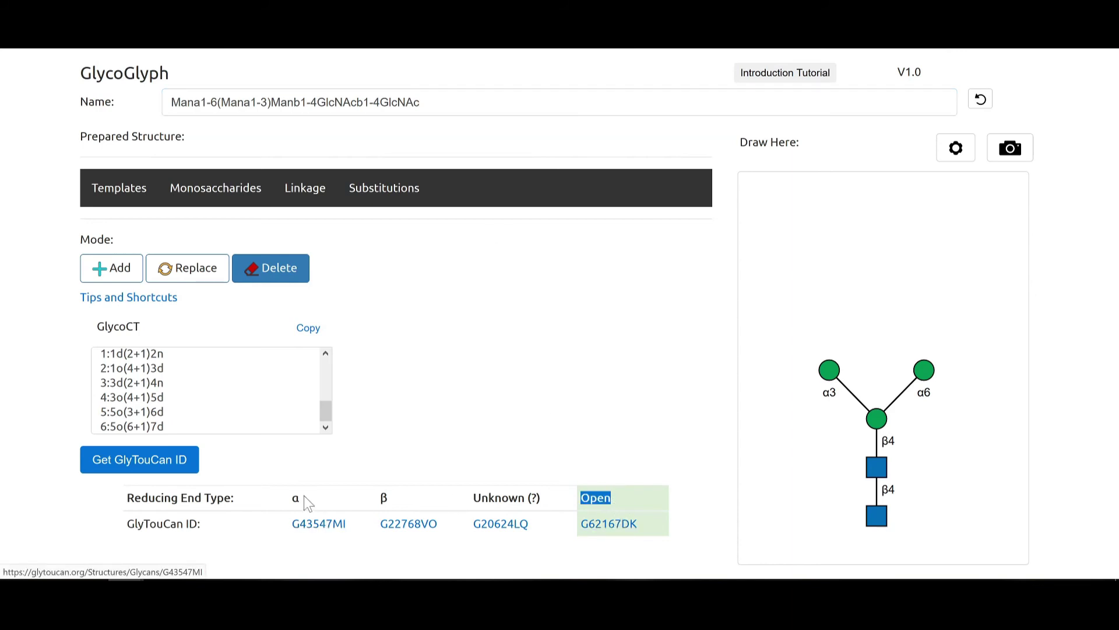
# Step: Append 'a1' to the glycan name, drop the trailing hyphen, and look up G43547MI
pyautogui.click(491, 102)
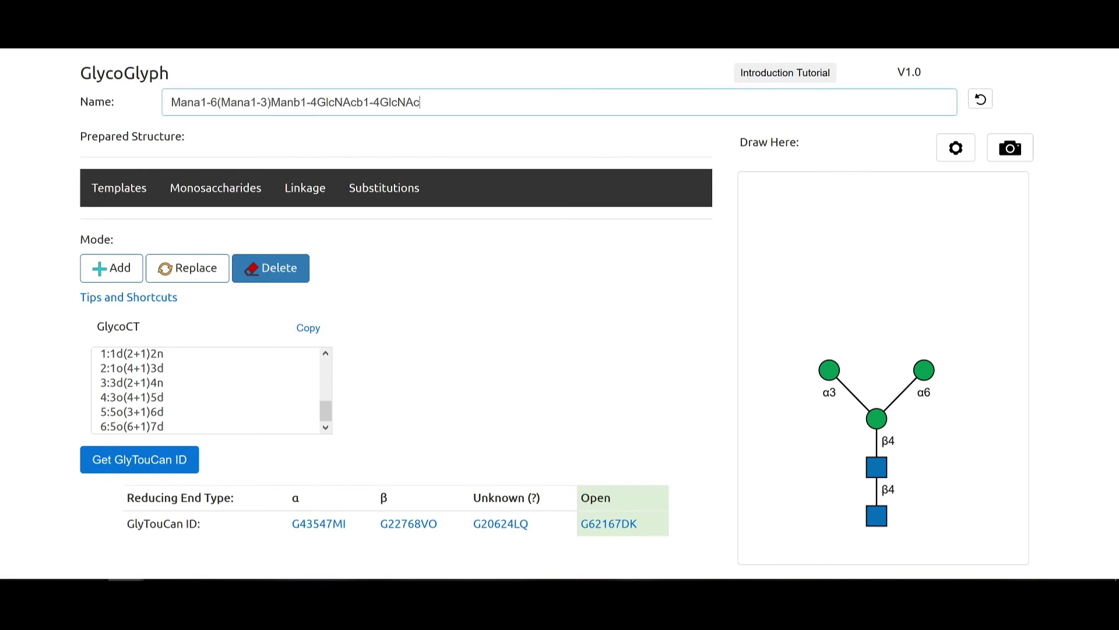
pyautogui.write('a1-')
pyautogui.press('BackSpace')
pyautogui.click(163, 469)
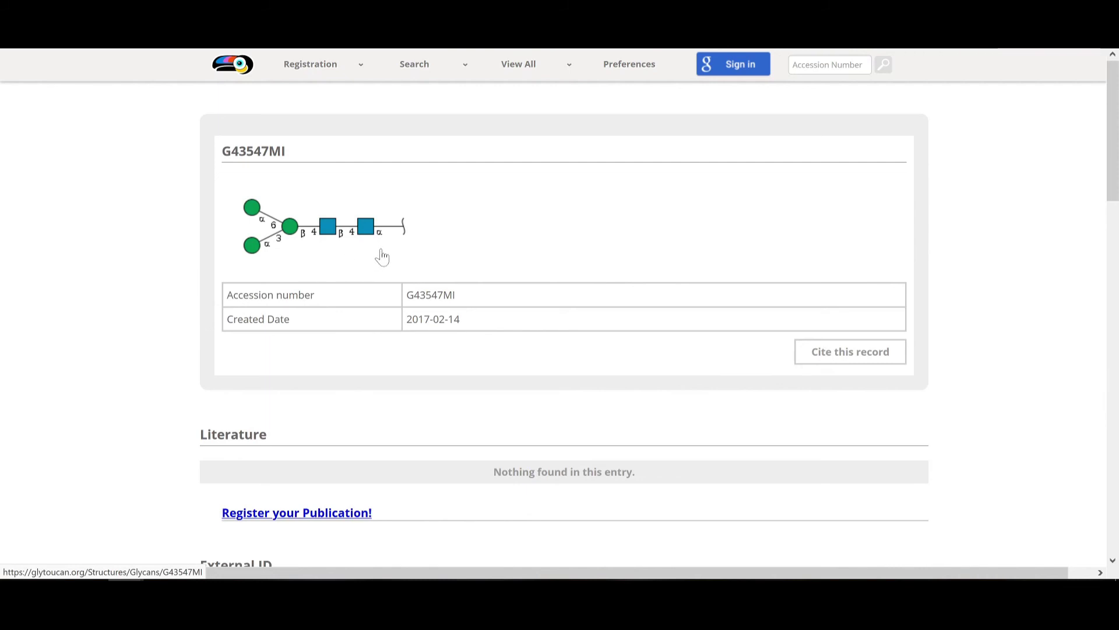
# Step: Scroll through the GlyTouCan record page for G43547MI
pyautogui.scroll(-15, 462, 270)
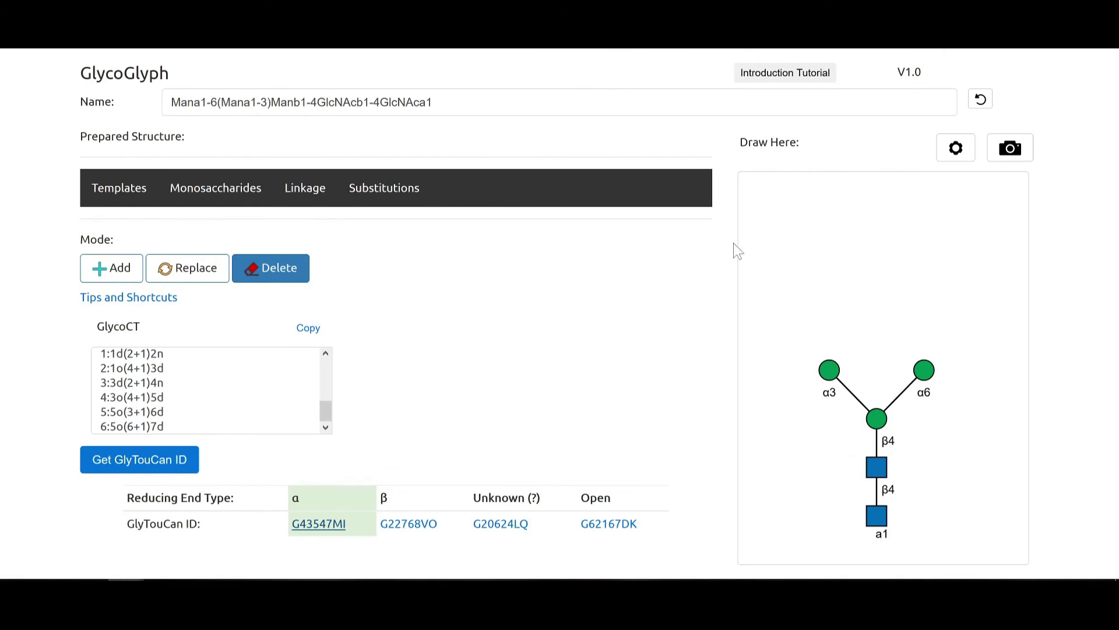
pyautogui.click(762, 74)
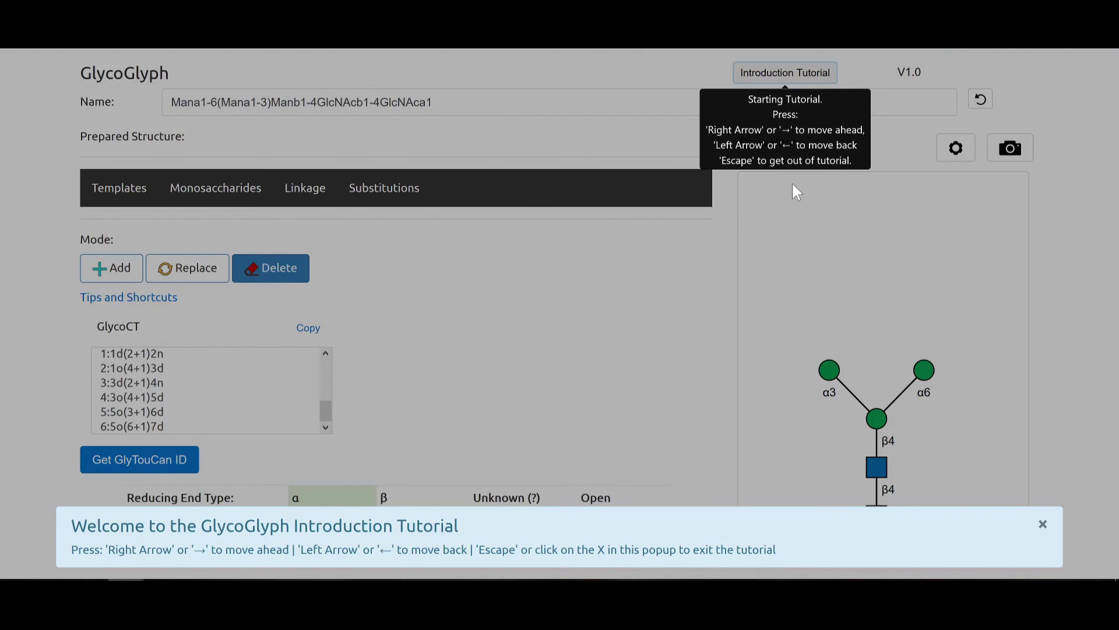
pyautogui.press('Right')
pyautogui.press('Right')
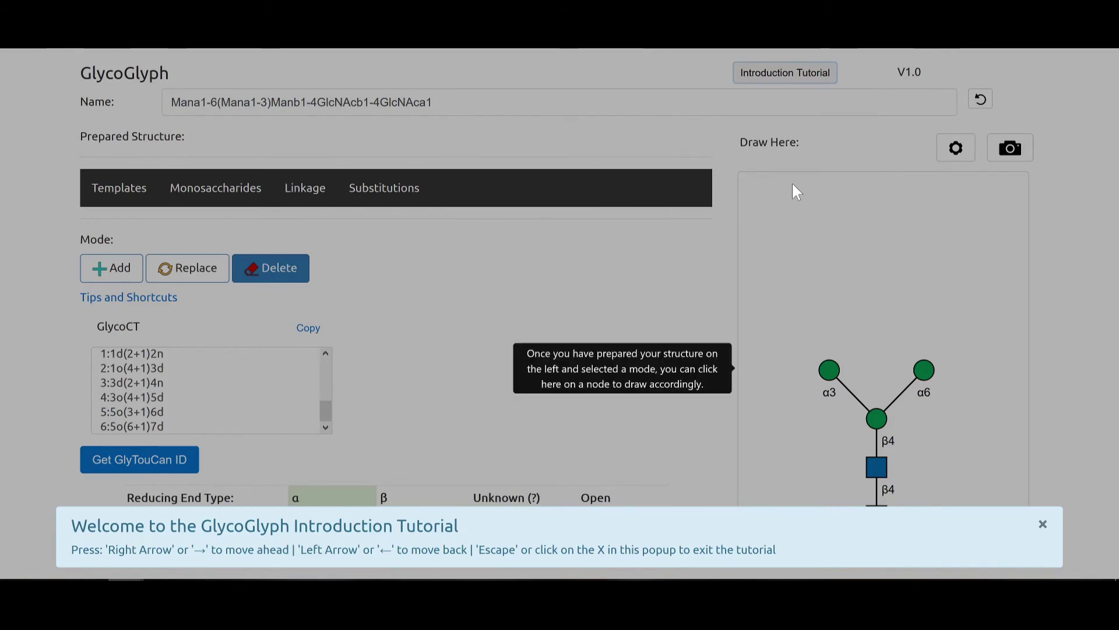
pyautogui.press('Right')
pyautogui.press('Right')
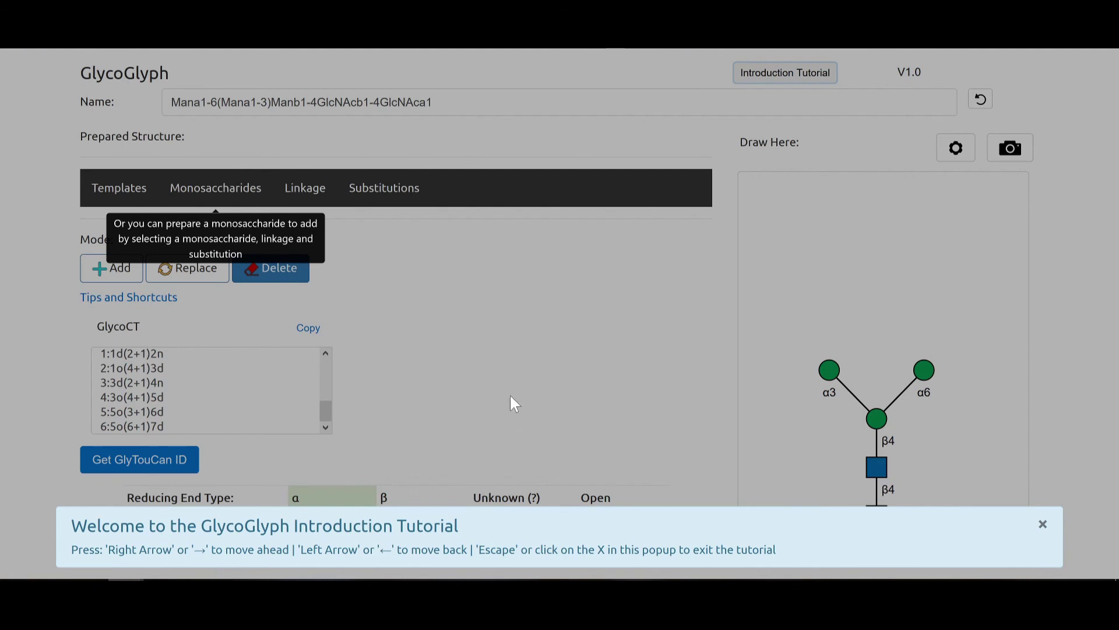
pyautogui.press('Left')
pyautogui.press('Left')
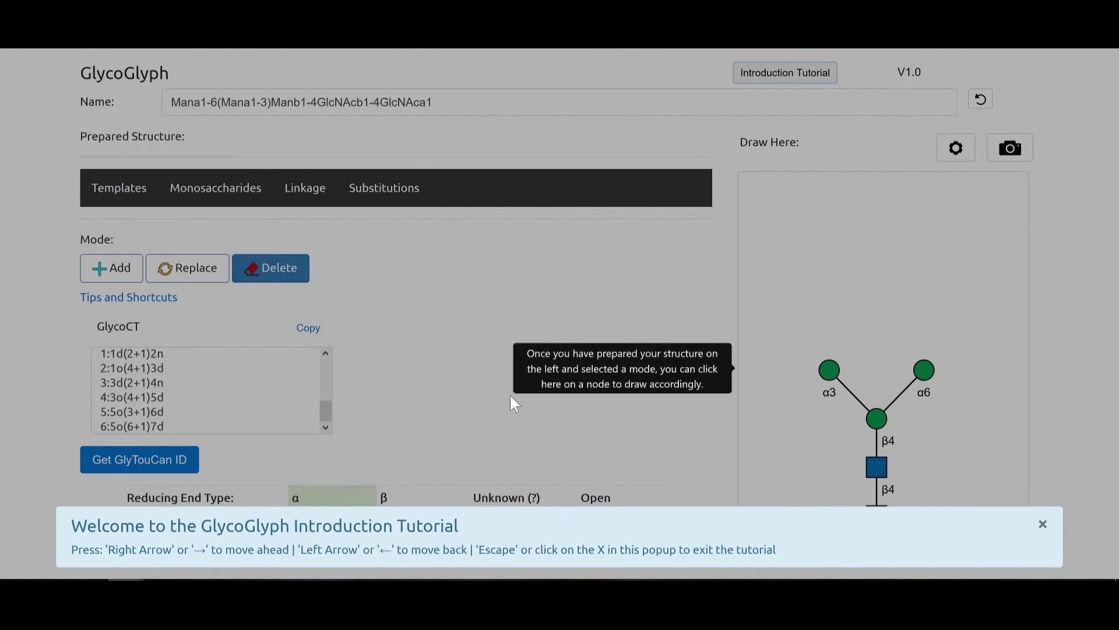
pyautogui.click(1042, 525)
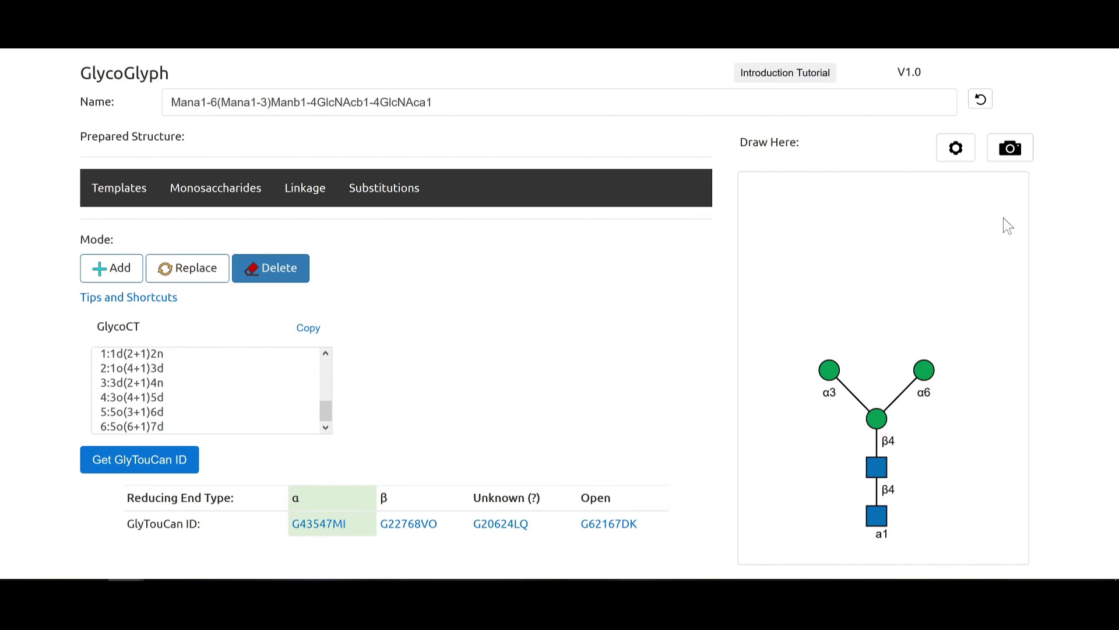
# Step: Export the glycan drawing as Figure.svg in Downloads, overwriting the existing file
pyautogui.click(1013, 156)
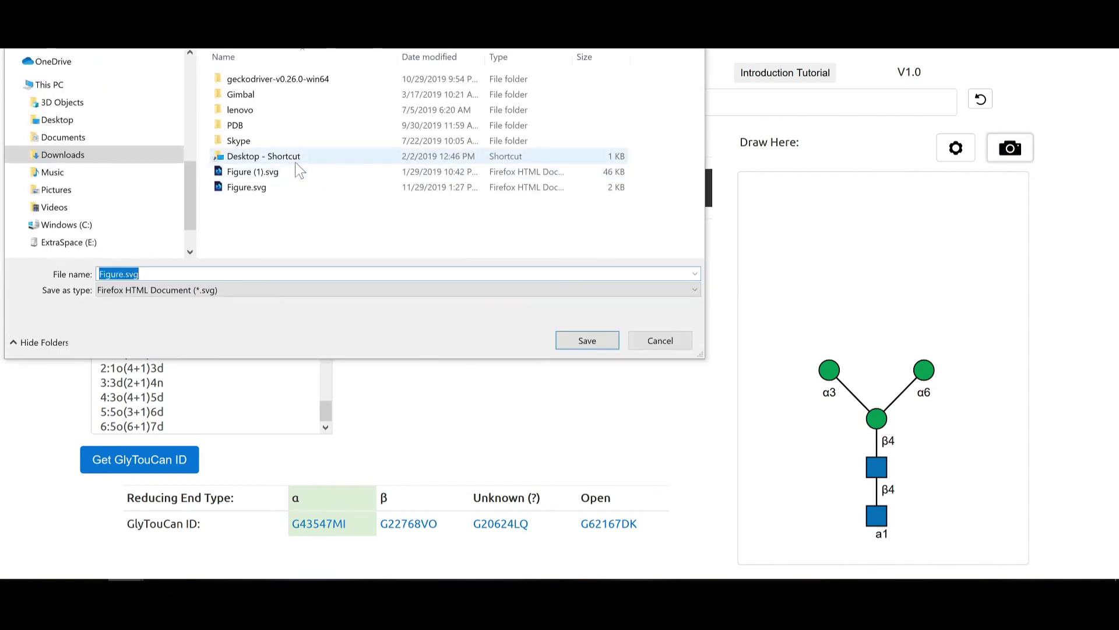
pyautogui.click(600, 342)
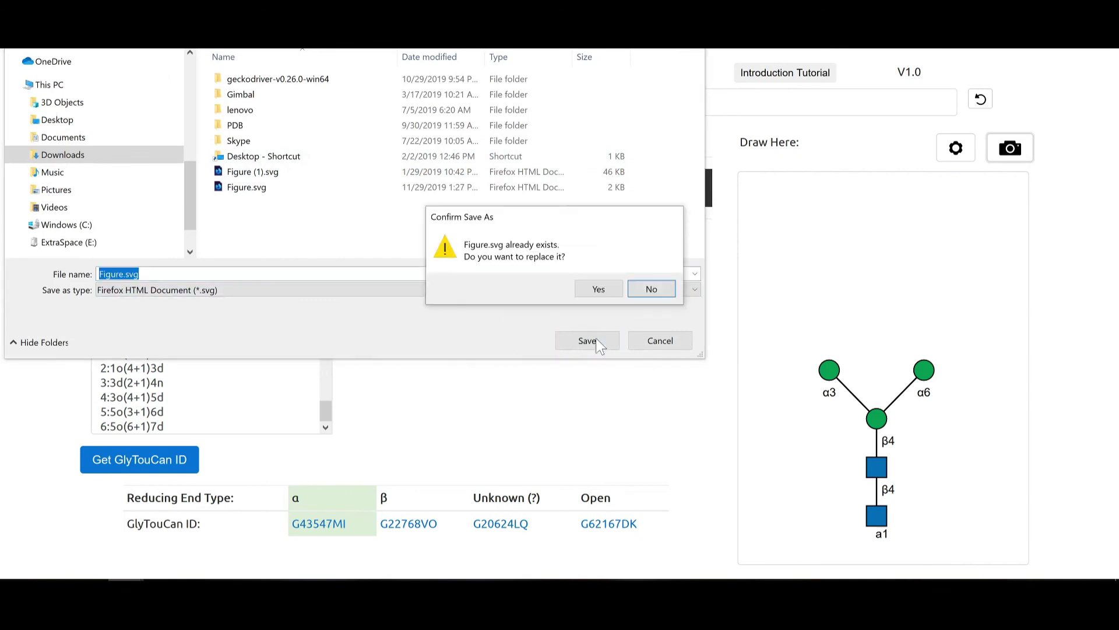
pyautogui.click(591, 289)
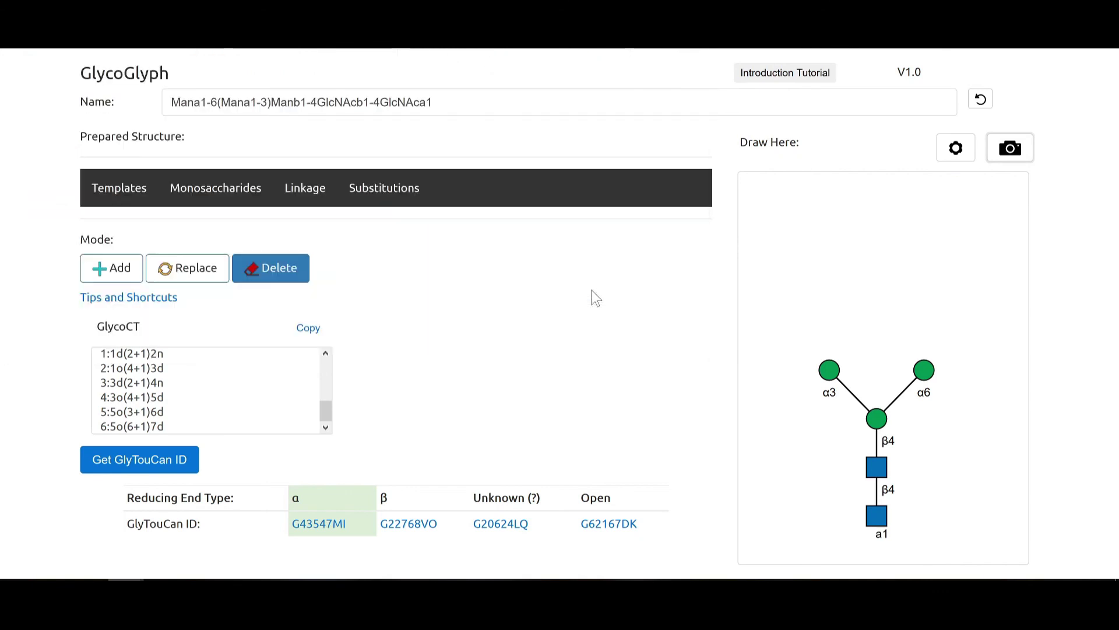